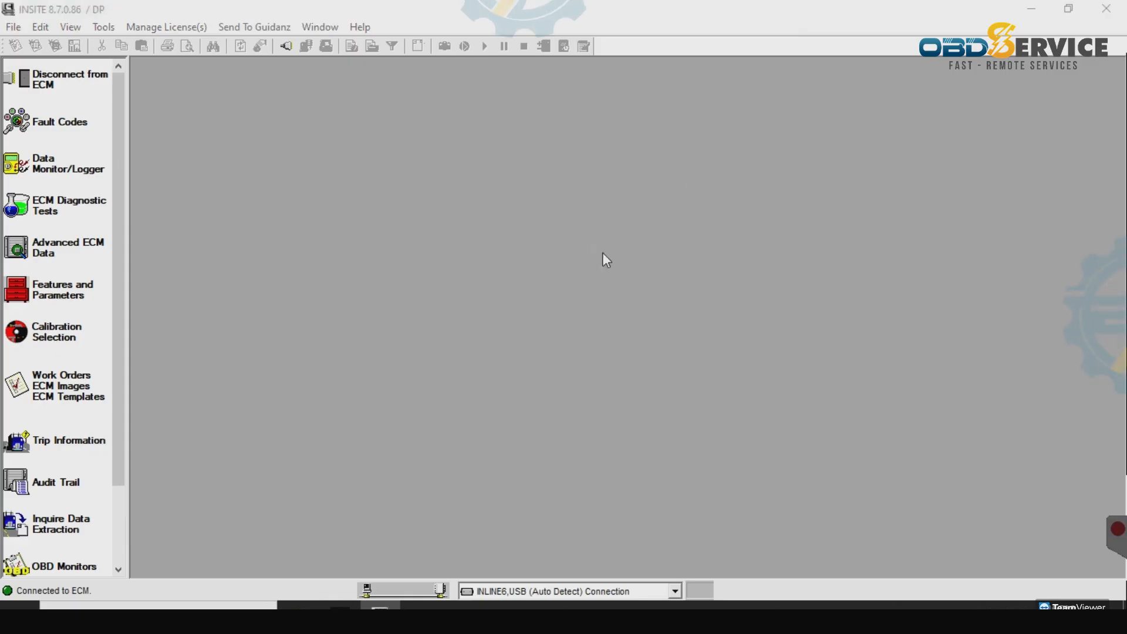
- Create a new work order with technician's note 06/03/2023 and let its image creation continue
left_click(481, 419)
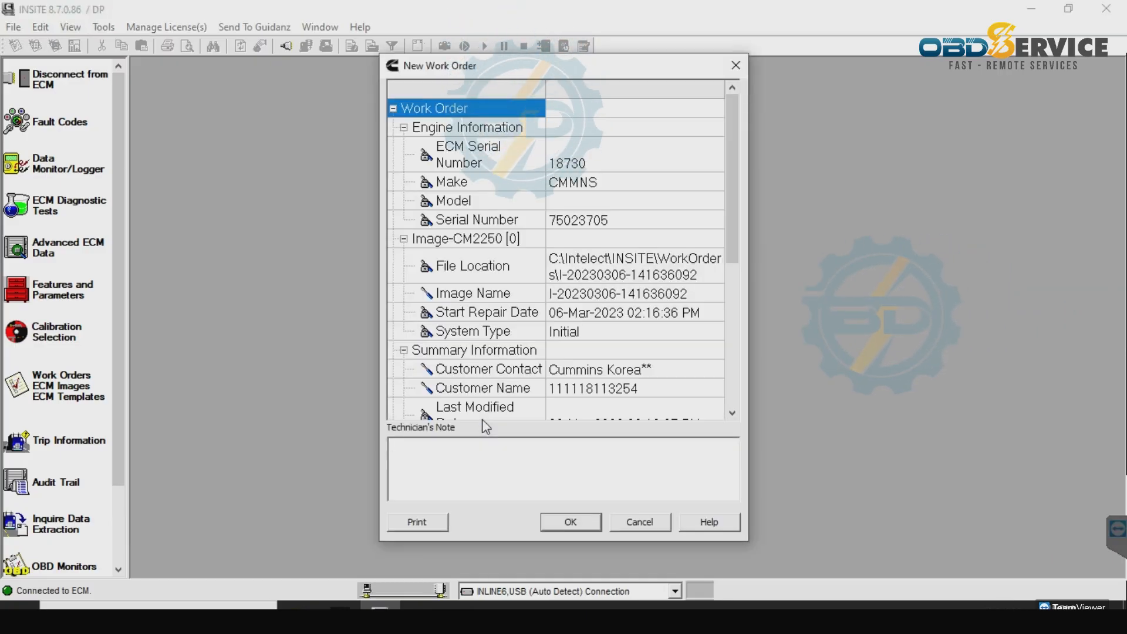
type("06/03/2023")
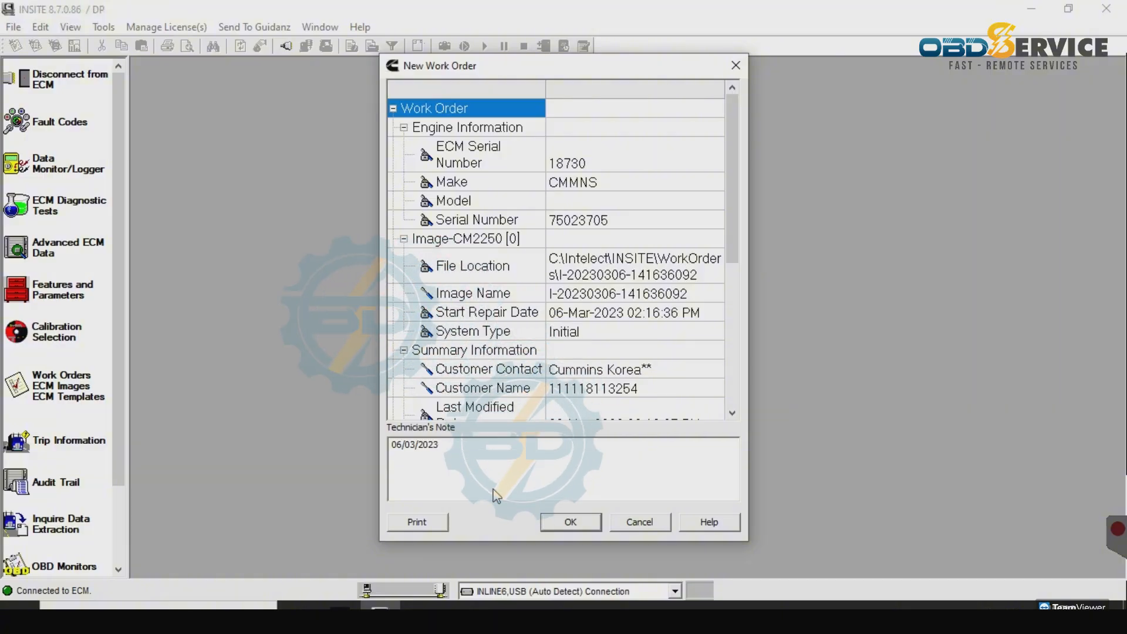
left_click(565, 527)
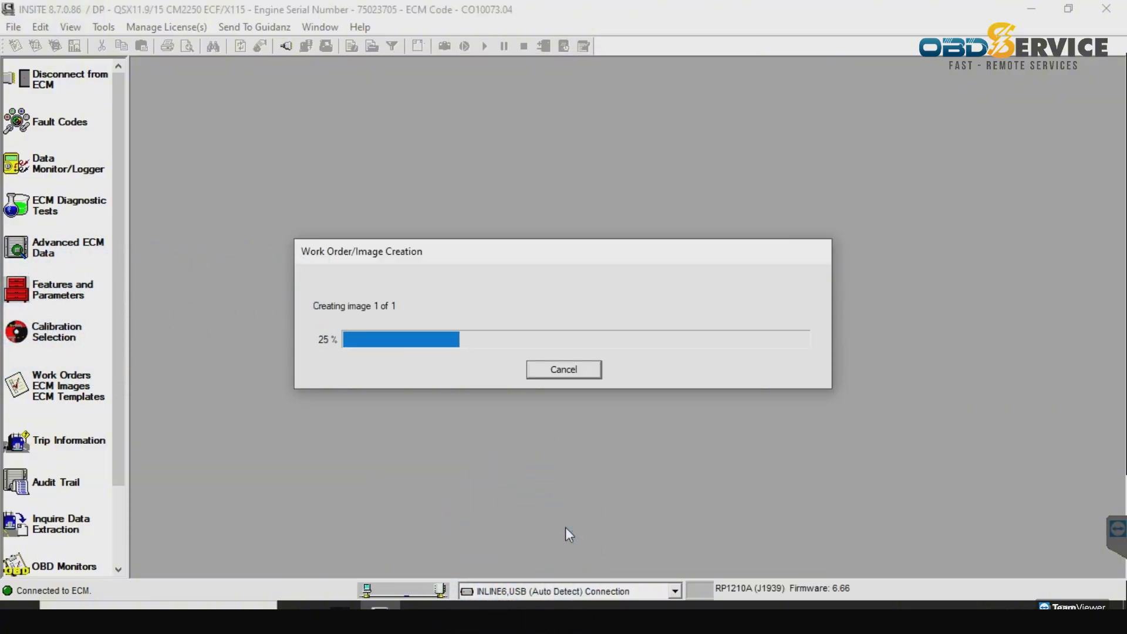
key("Escape")
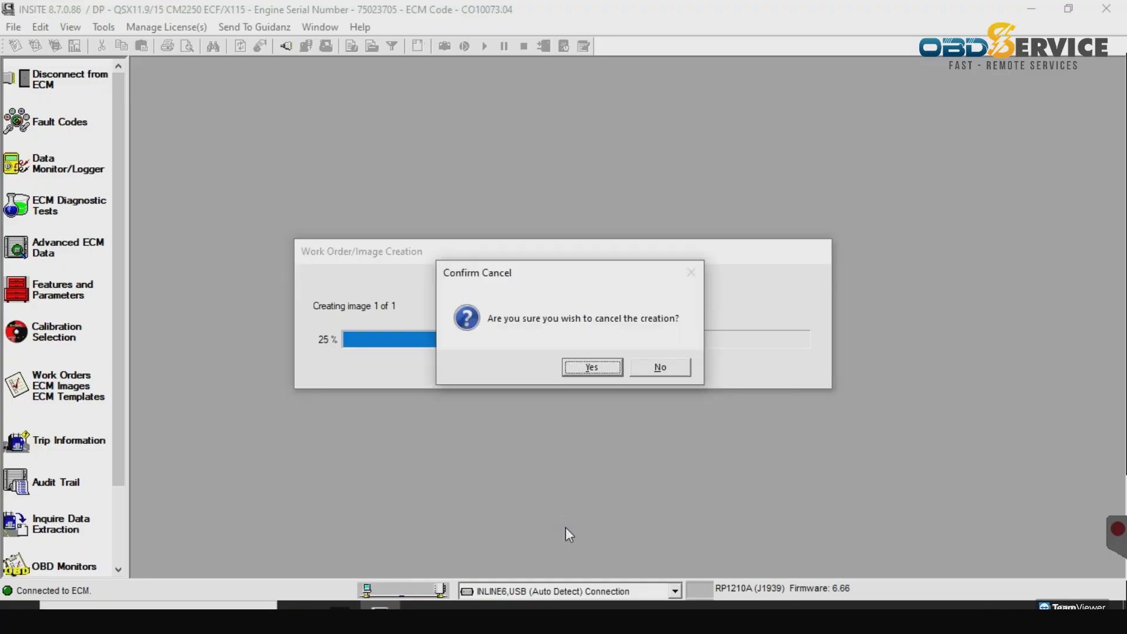
left_click(675, 369)
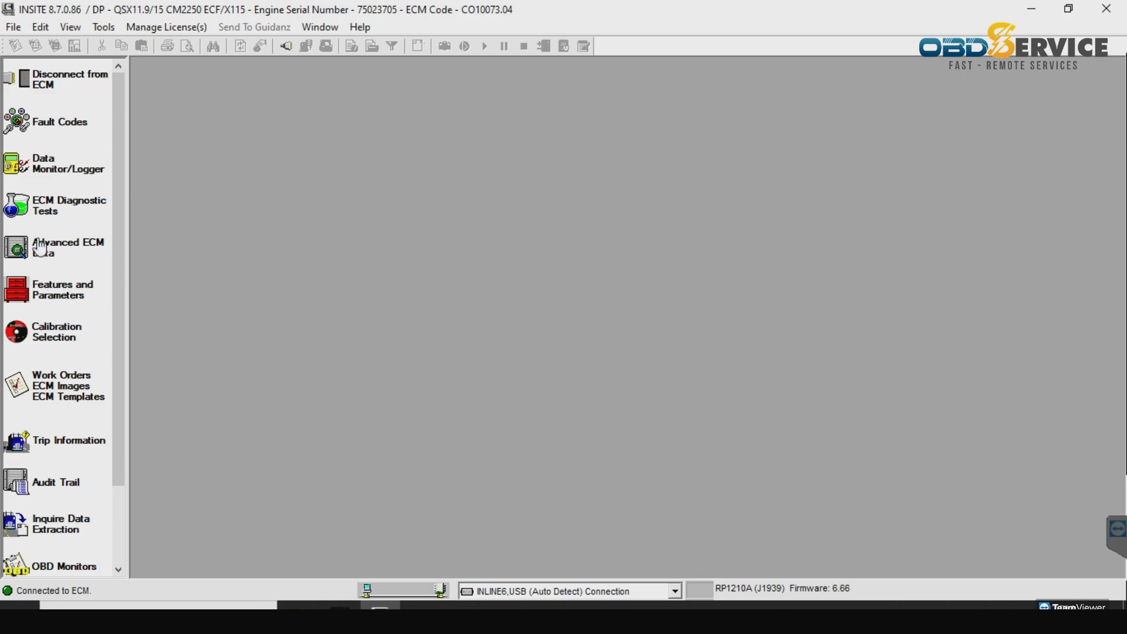
left_click(65, 123)
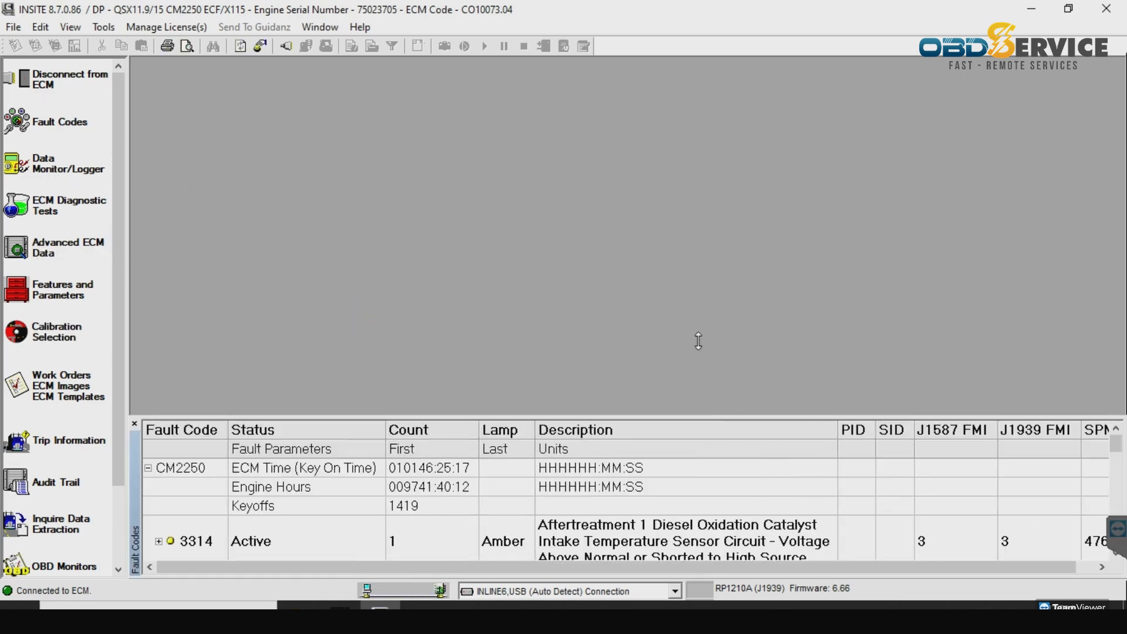
left_click_drag(698, 341, 702, 16)
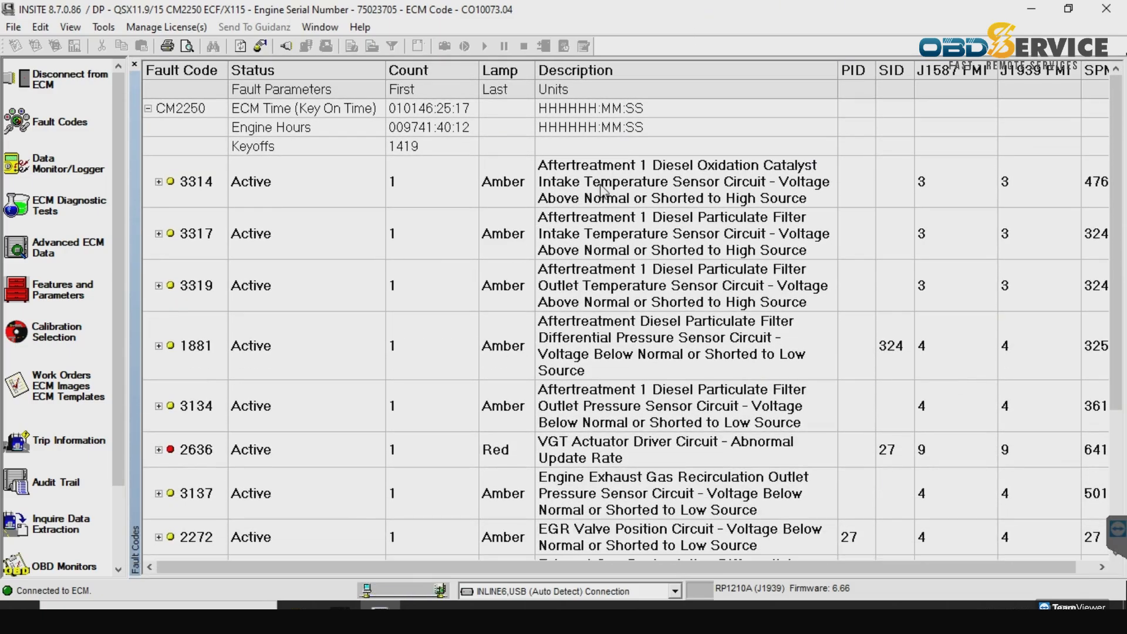
left_click(1115, 561)
left_click(1115, 561)
left_click(1115, 561)
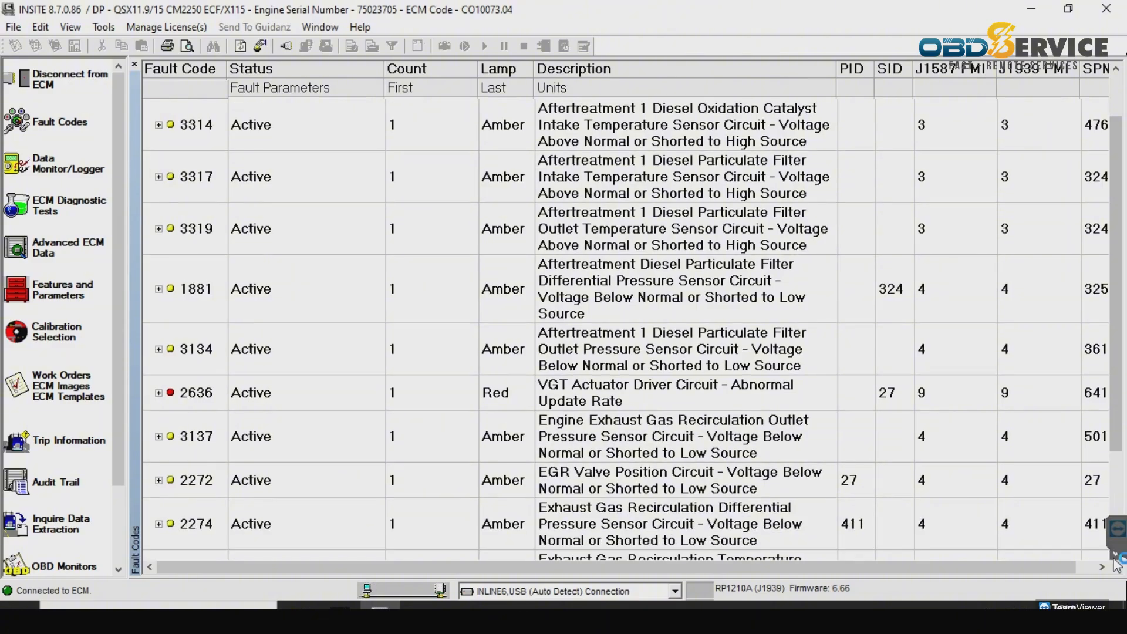
left_click(1115, 561)
left_click(1115, 561)
left_click(1116, 561)
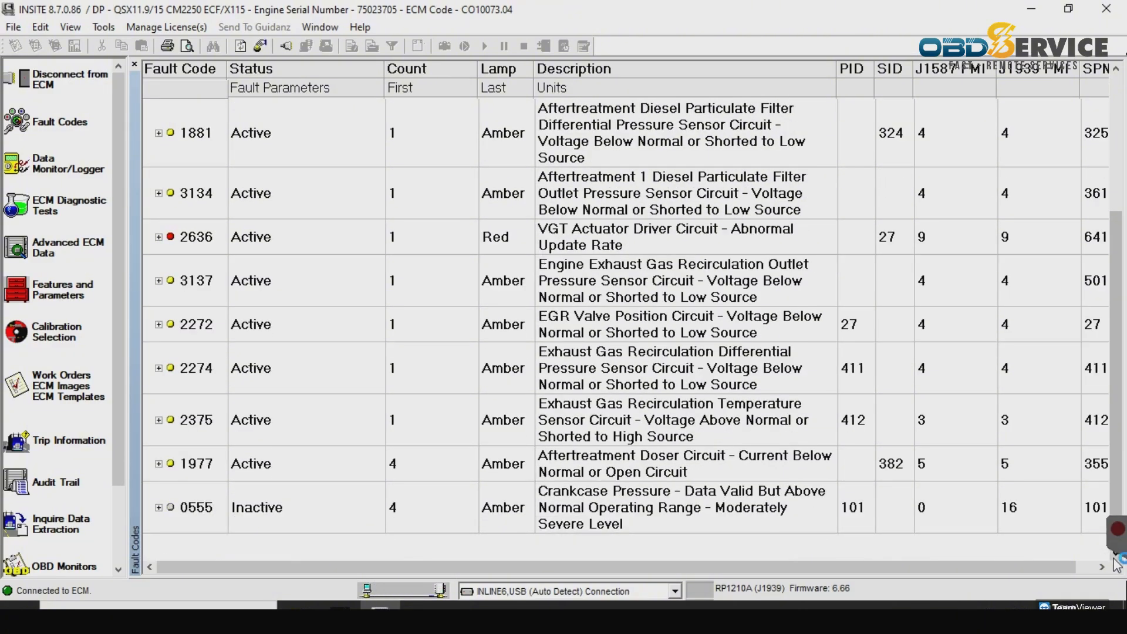
left_click(135, 66)
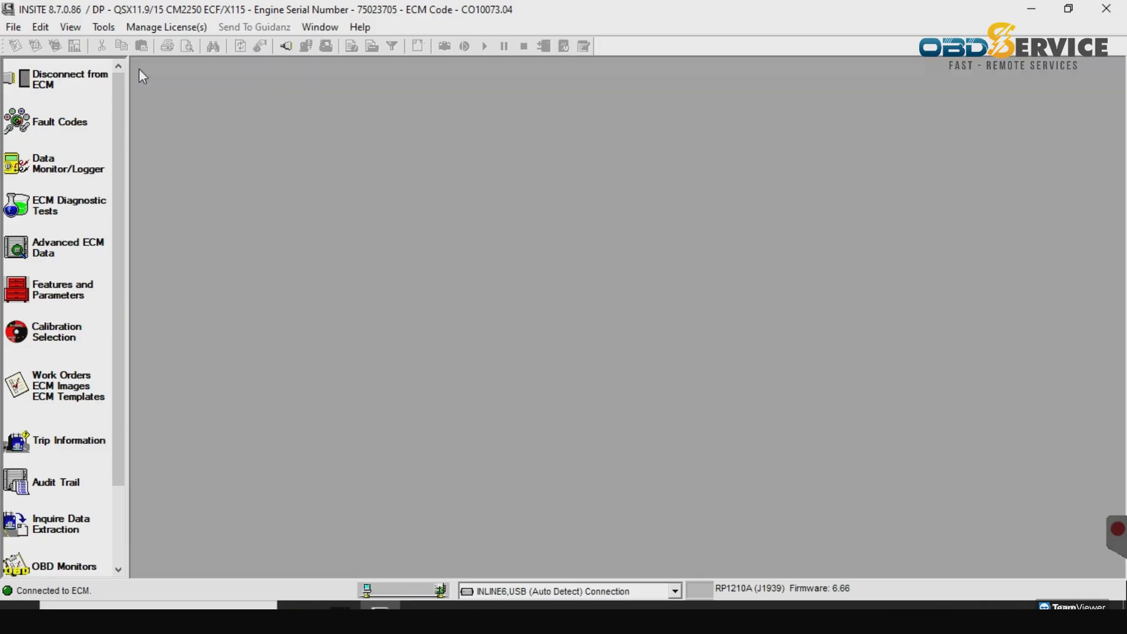
- Open the work orders list and expand the newest work order to its initial ECM image
left_click(63, 385)
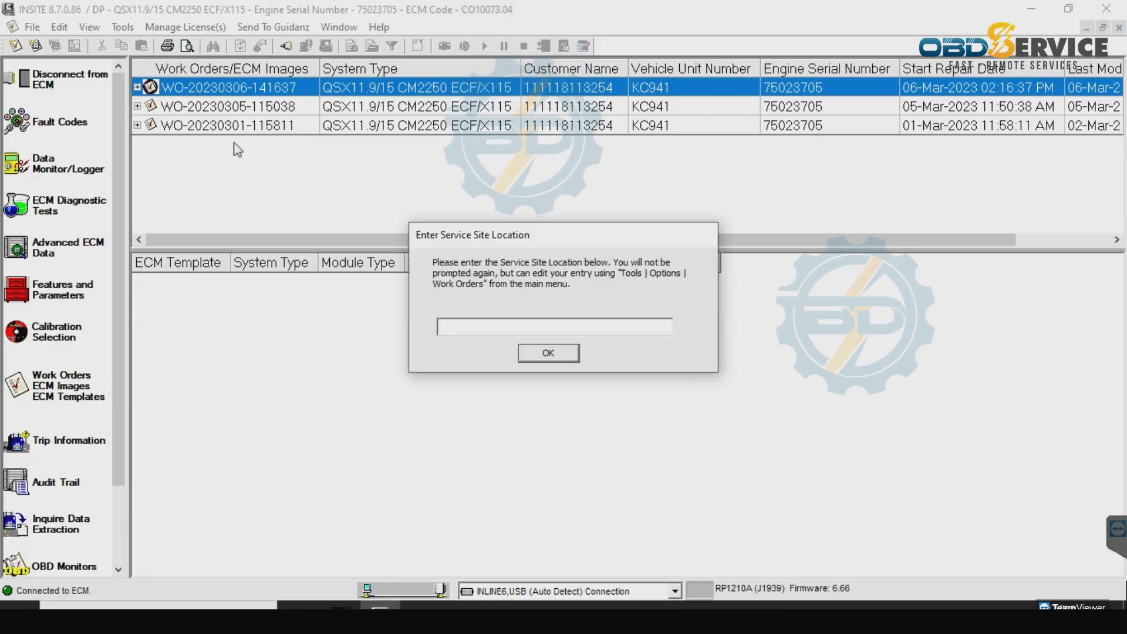
left_click(548, 353)
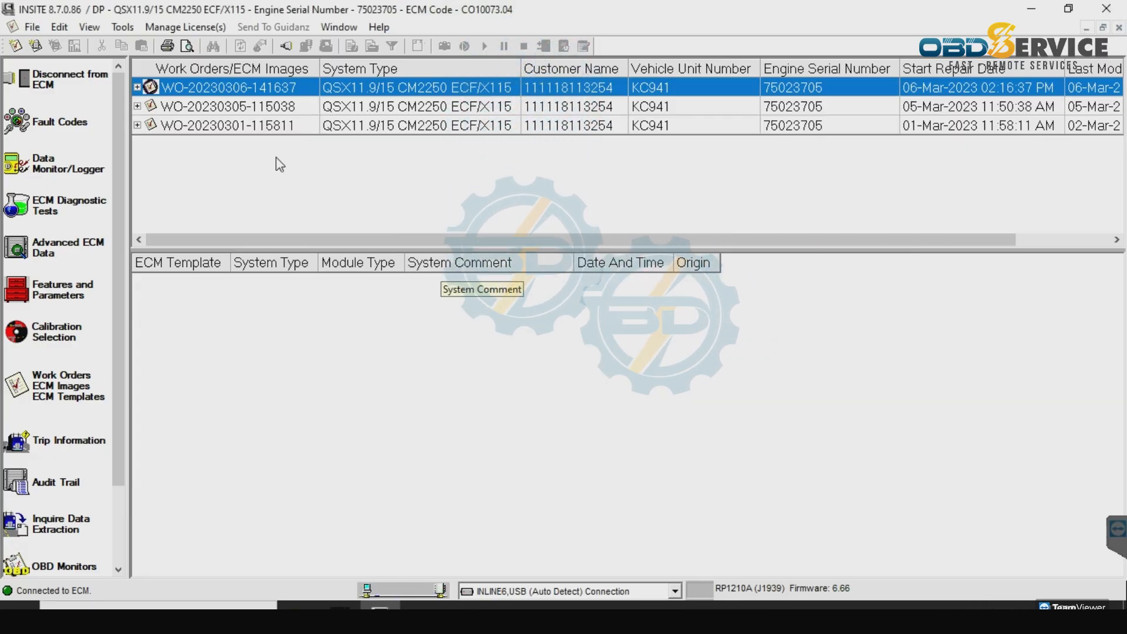
double_click(151, 88)
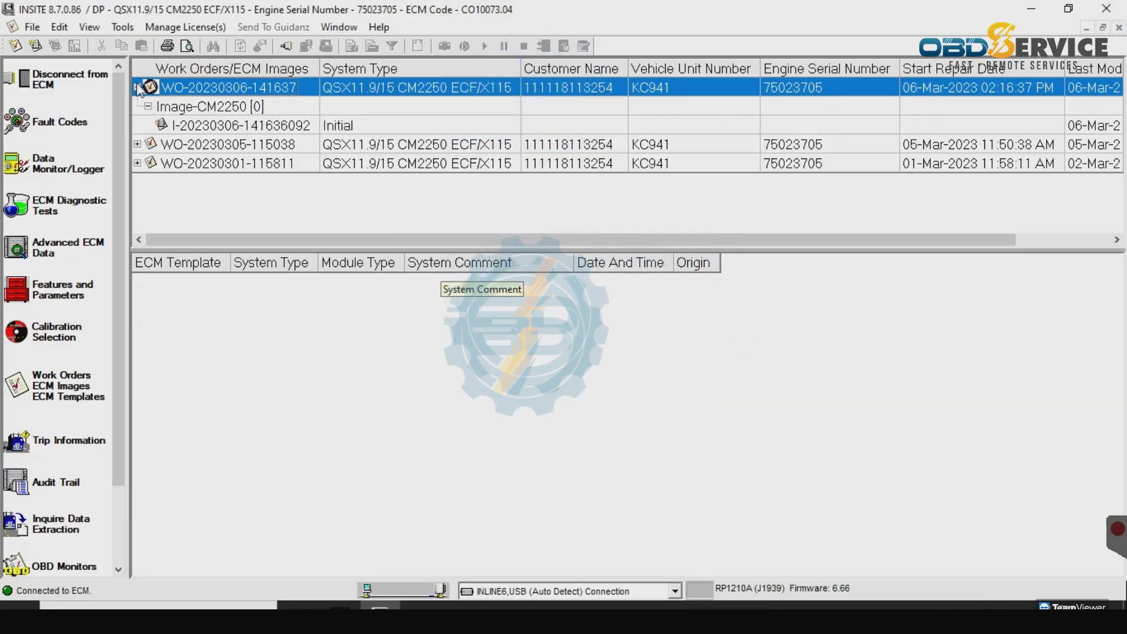
left_click(446, 142)
- Convert the initial image into an ECM template commented 06/03/2023, then reload fault codes
right_click(402, 125)
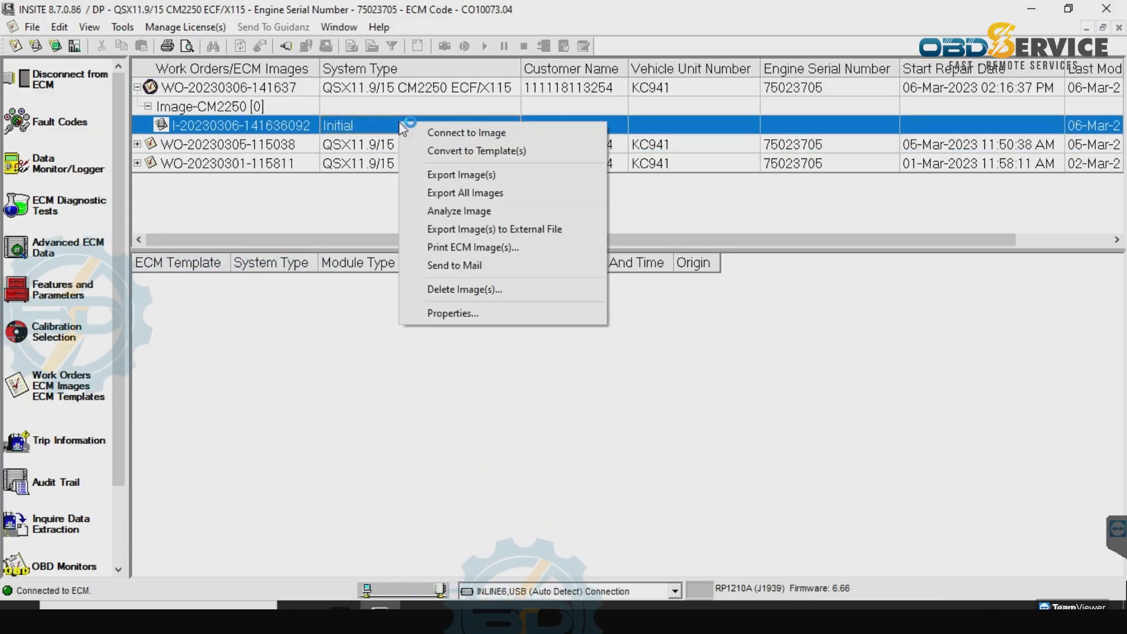
left_click(482, 151)
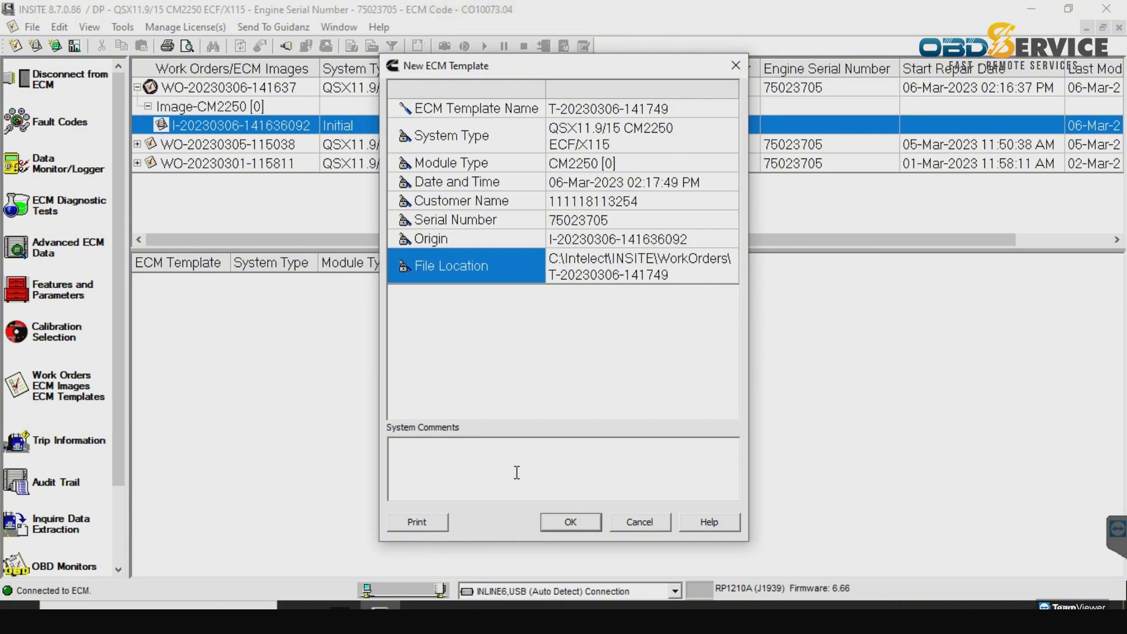
type("06/03/2023")
left_click(567, 522)
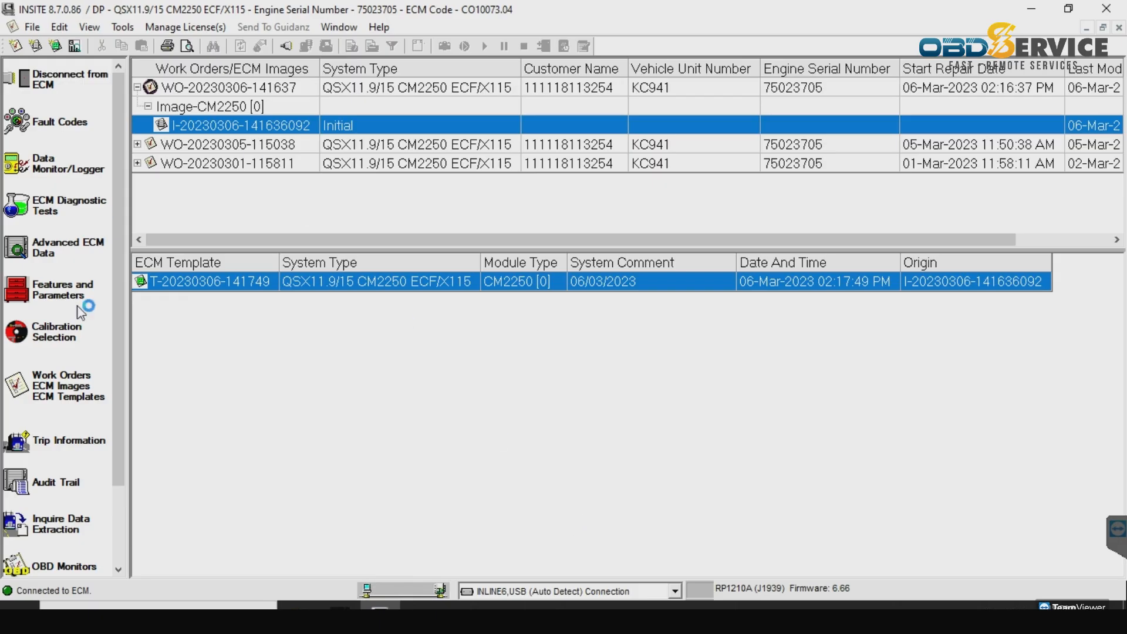
left_click(73, 380)
left_click(67, 122)
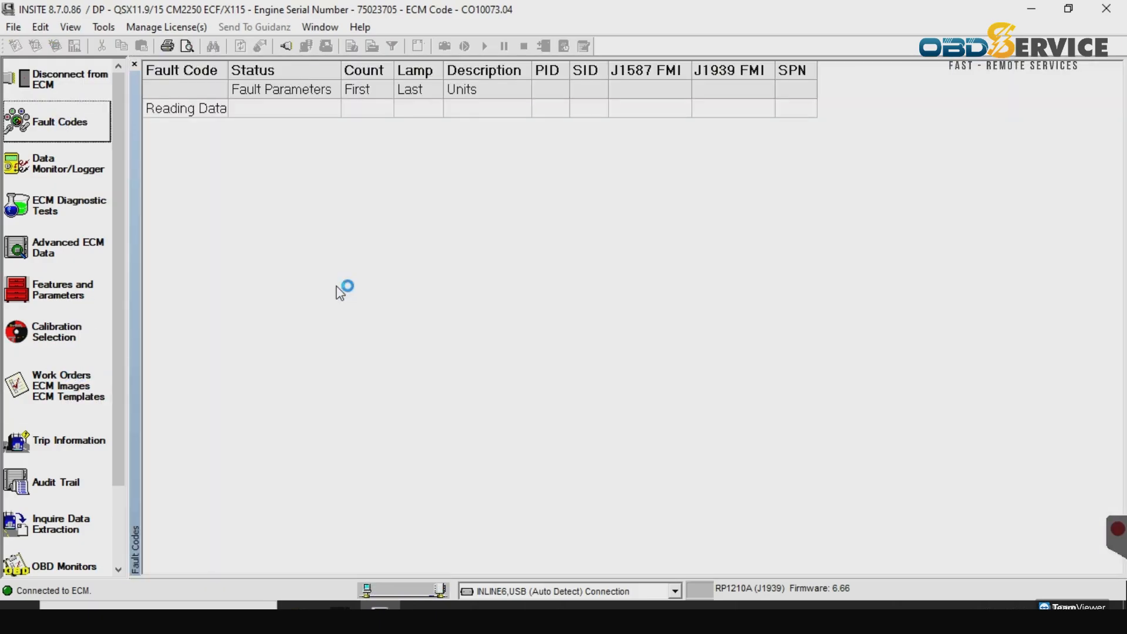
- Close fault codes, disconnect from the ECM skipping the final image, and switch to Calterm 4
left_click(135, 64)
left_click(59, 81)
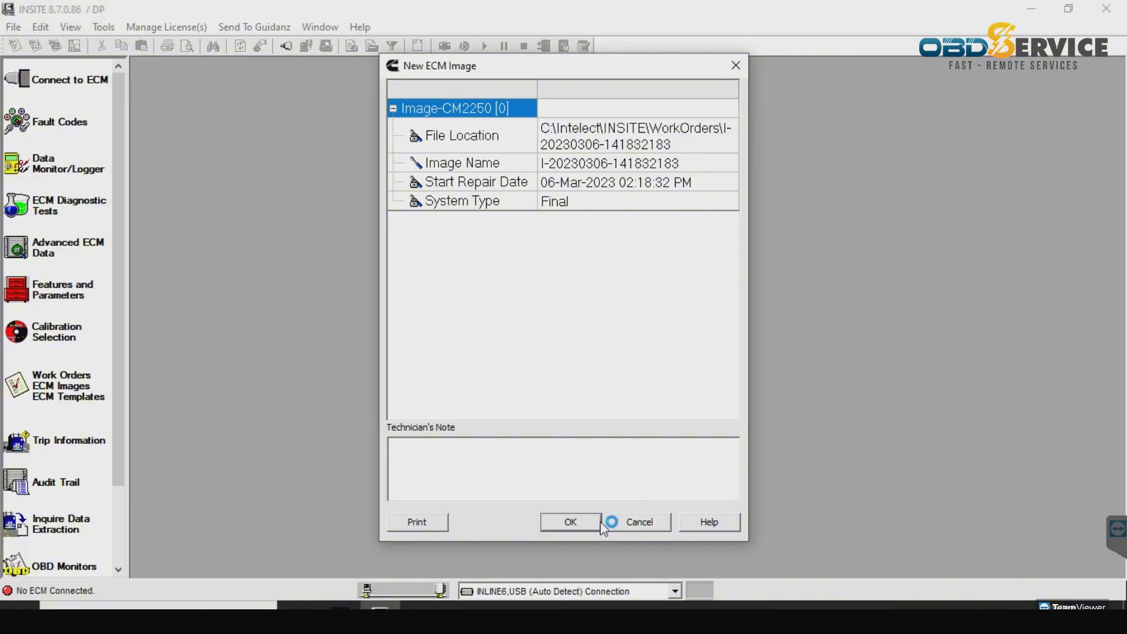
left_click(621, 522)
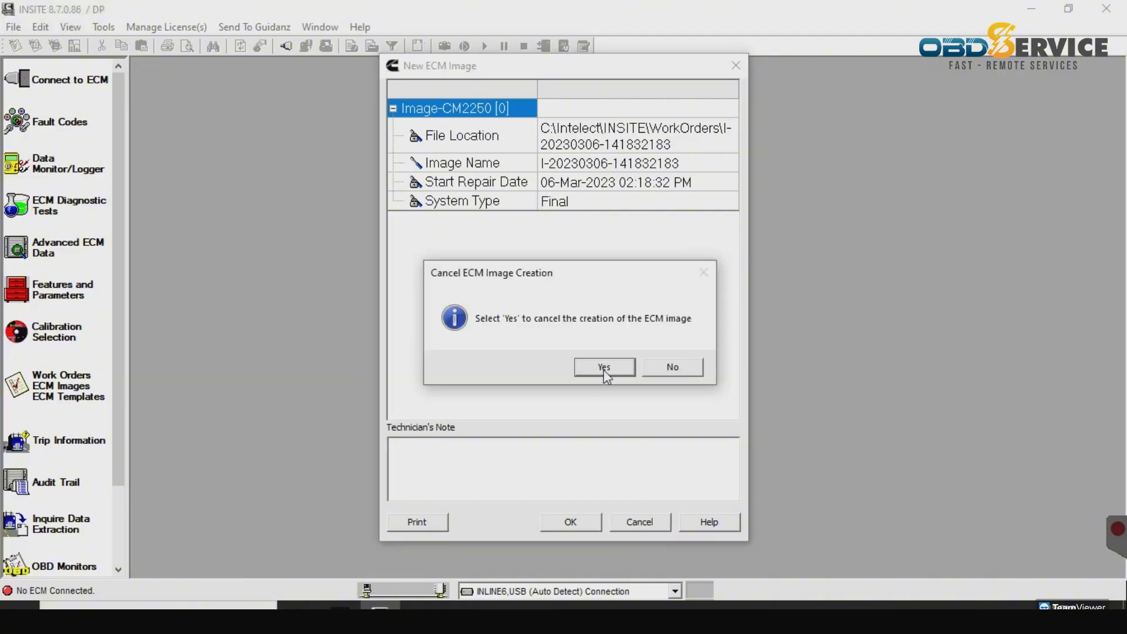
left_click(604, 367)
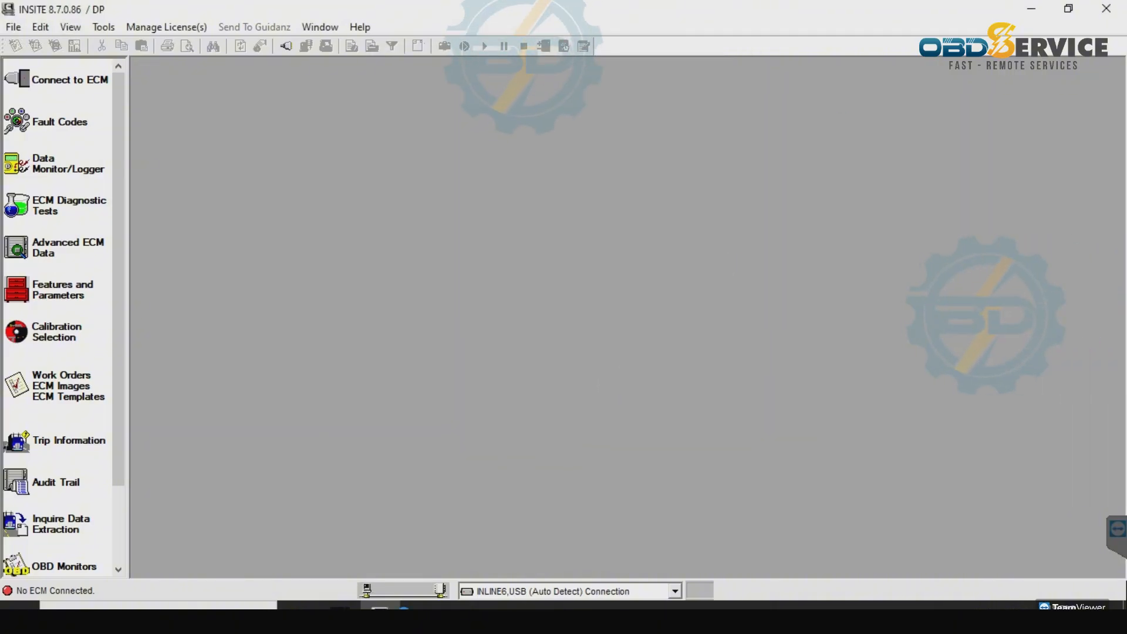
left_click(339, 608)
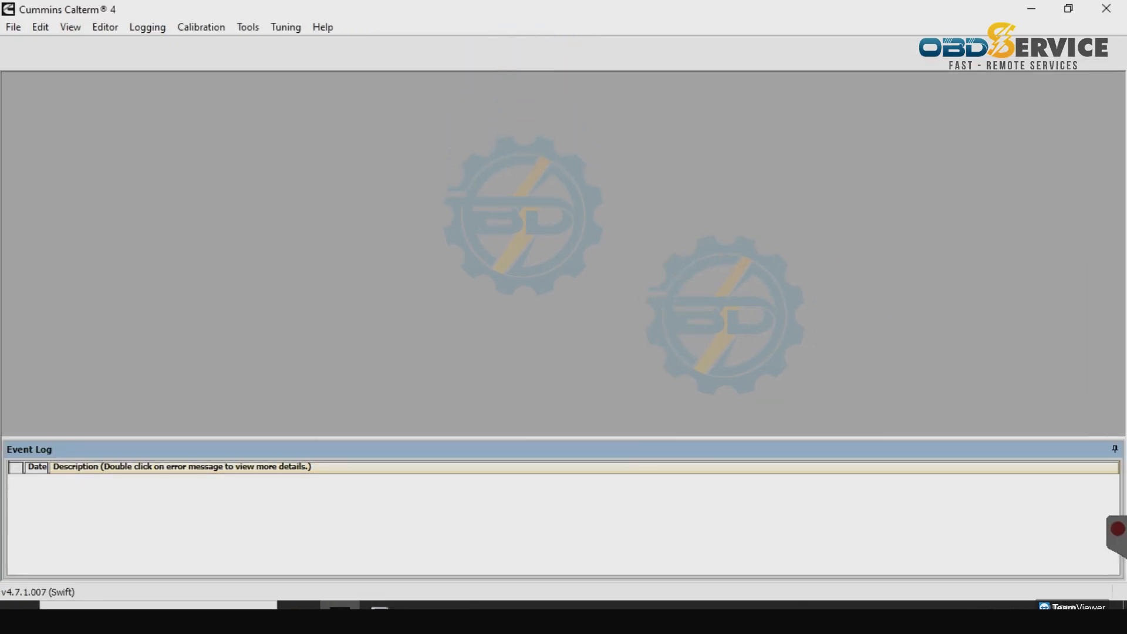
- Reflash the detected ECM with CM2250_CO10073_BCC DPF EGR VGT DEL.xcal, Save & Restore unchecked
left_click(215, 30)
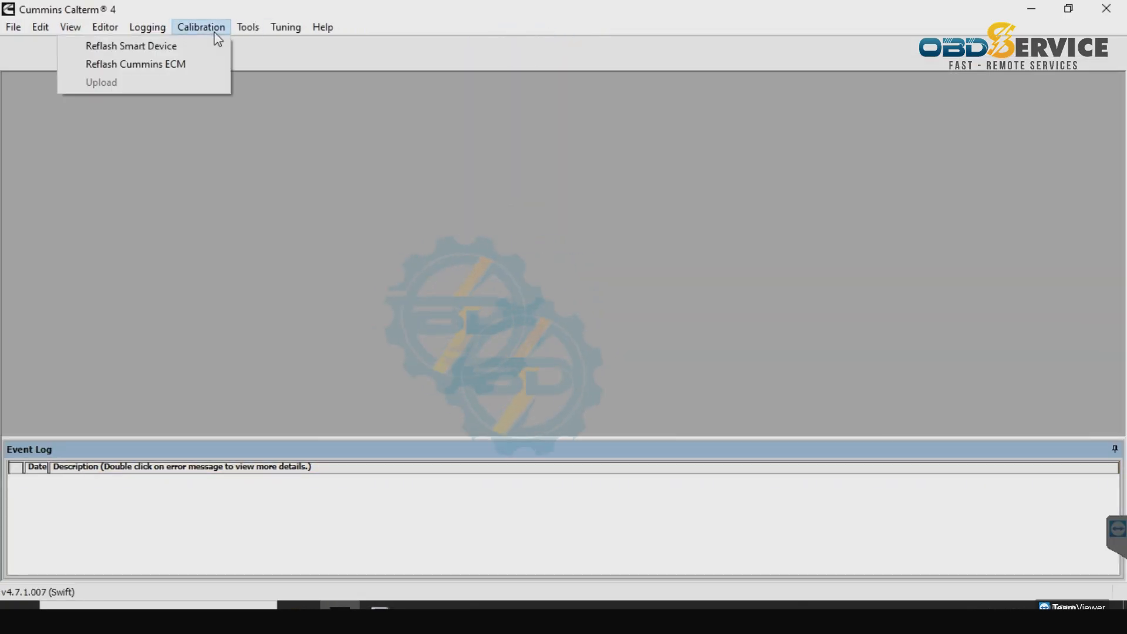
left_click(171, 64)
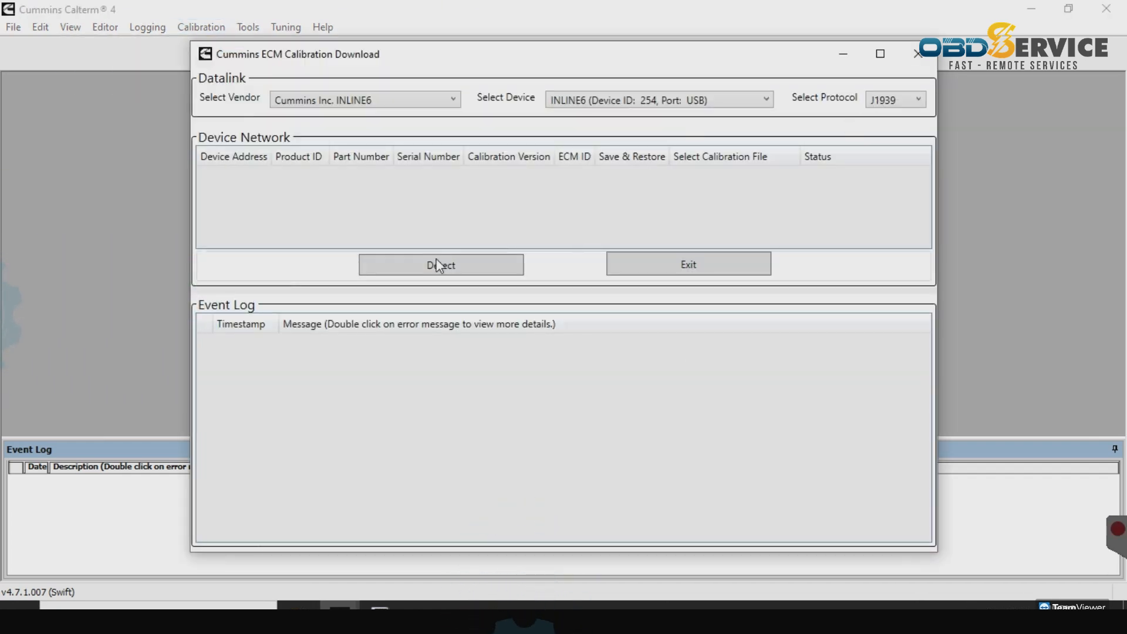
left_click(439, 265)
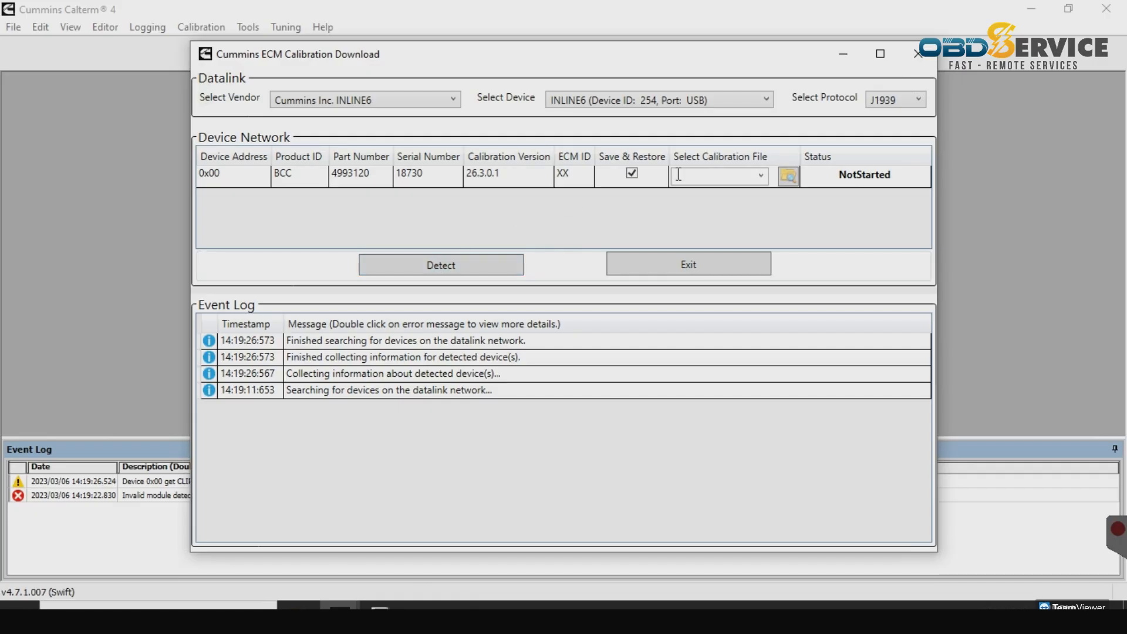
left_click(787, 175)
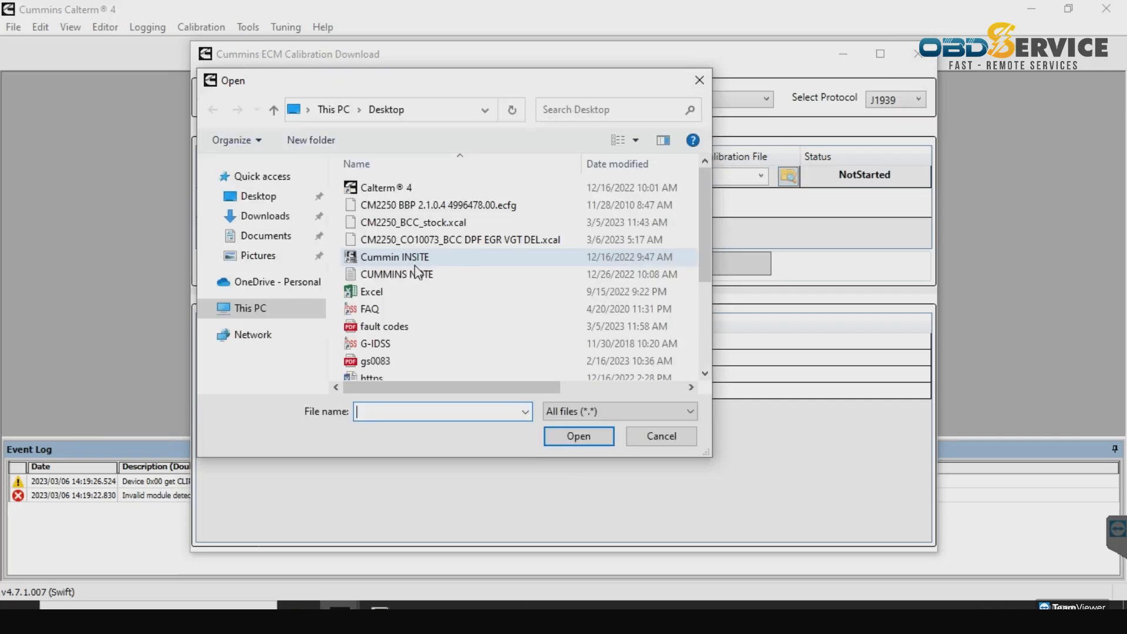
left_click(466, 240)
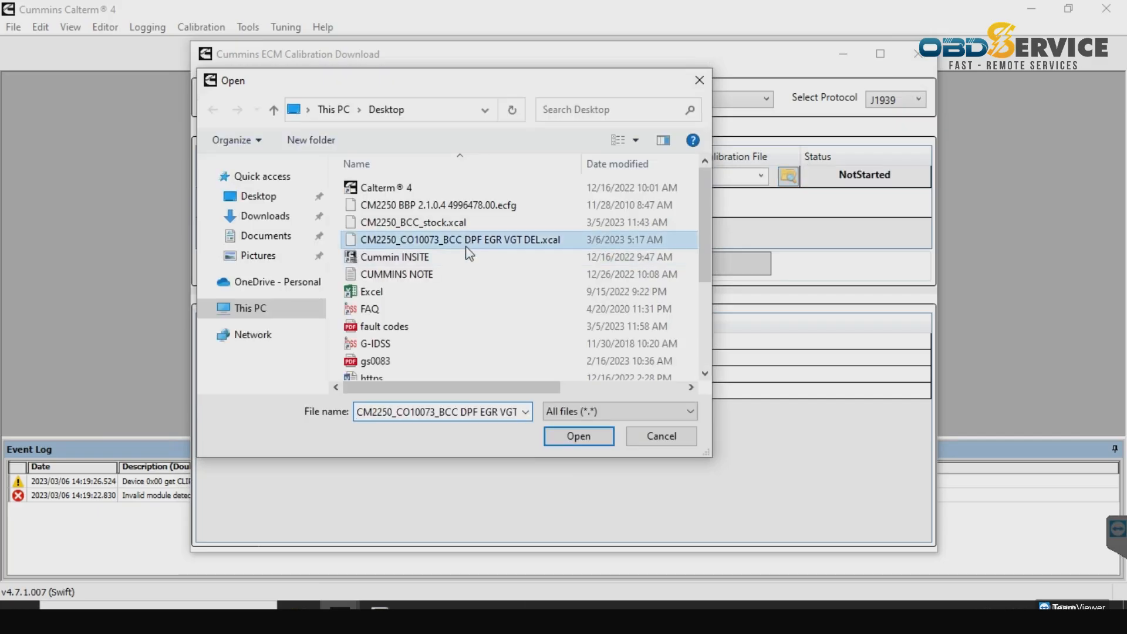
left_click(578, 436)
left_click(630, 175)
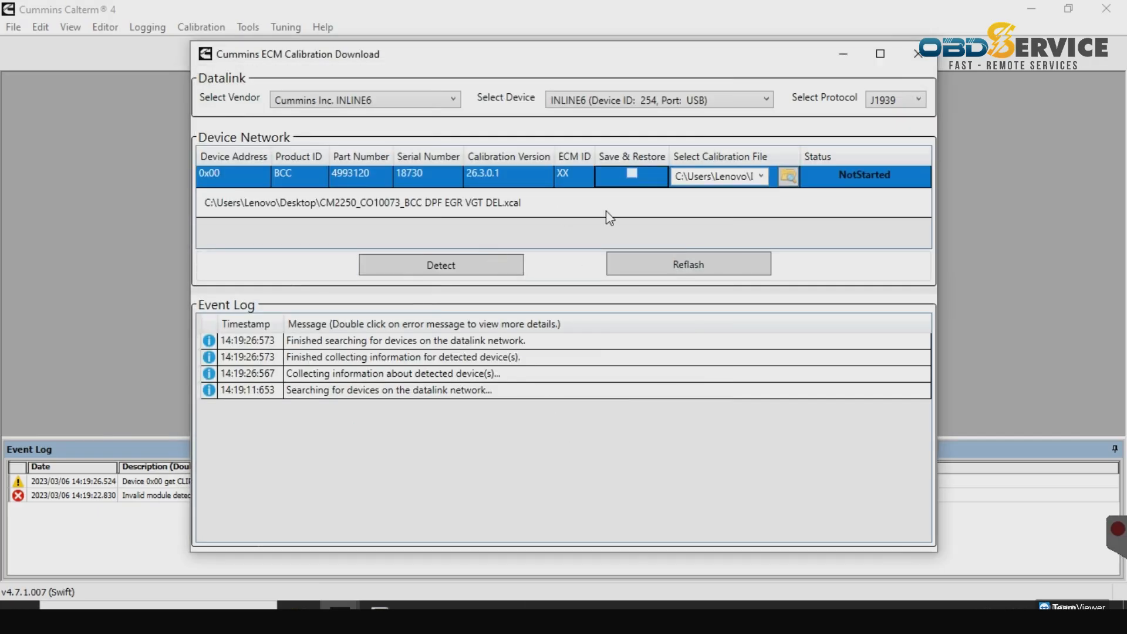
left_click(669, 266)
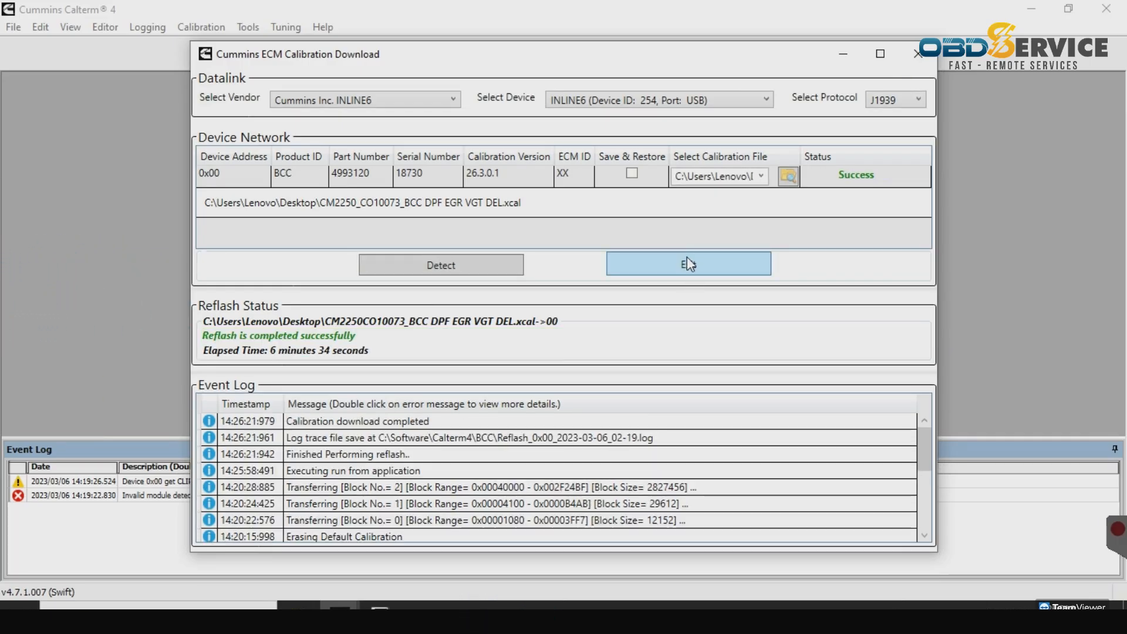
left_click(688, 263)
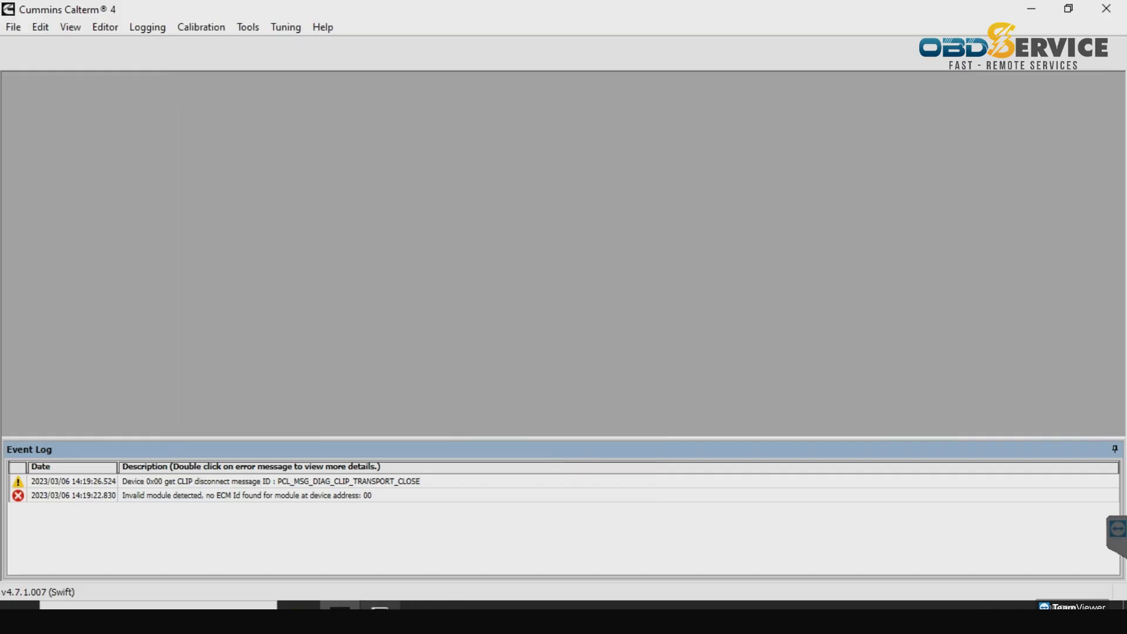
- Reconnect INSITE to the ECM without security and confirm the new work order
left_click(380, 607)
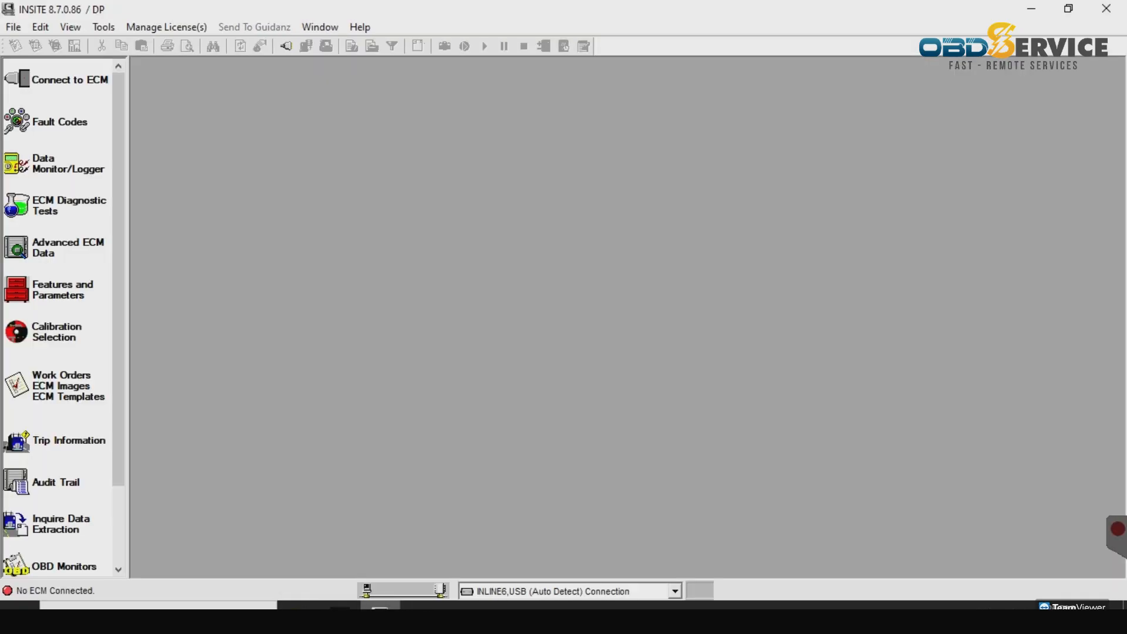
left_click(67, 83)
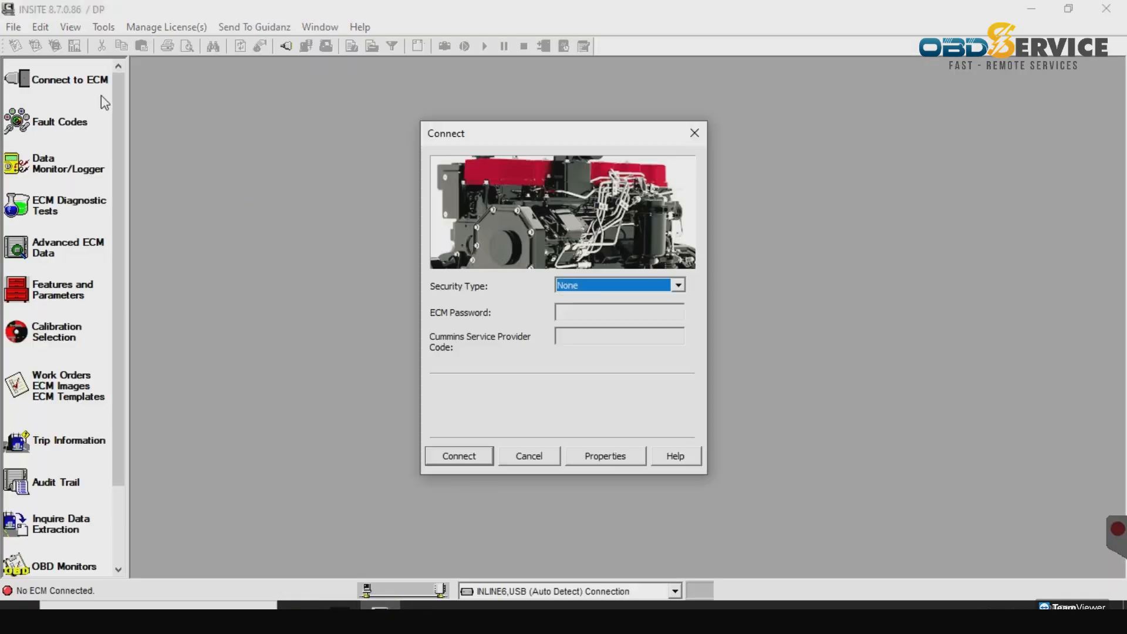
left_click(452, 465)
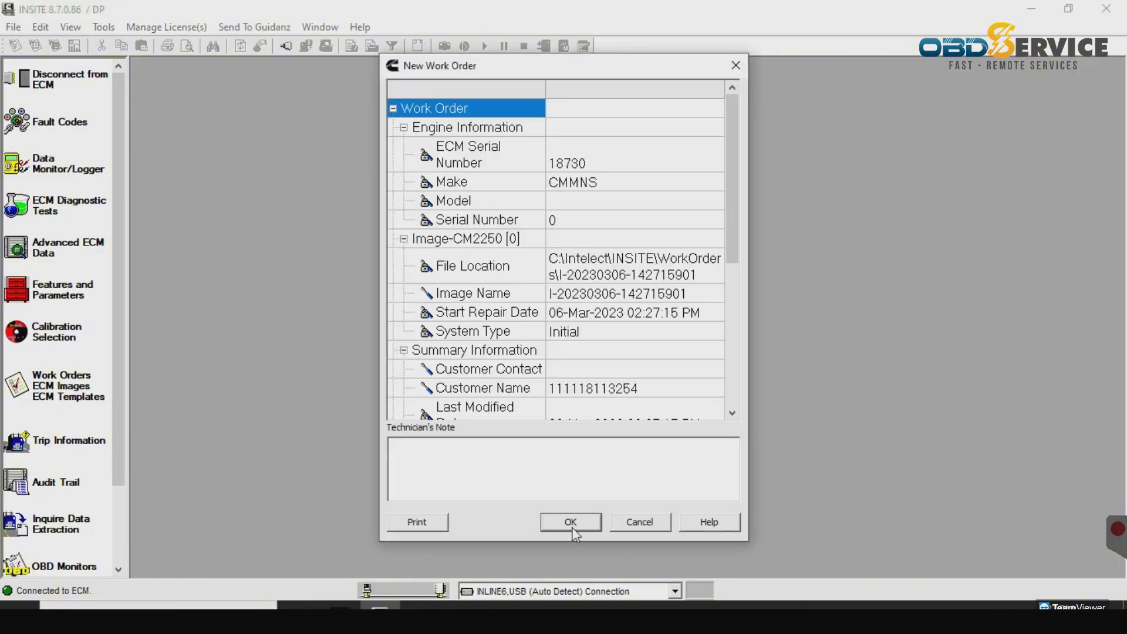
left_click(572, 527)
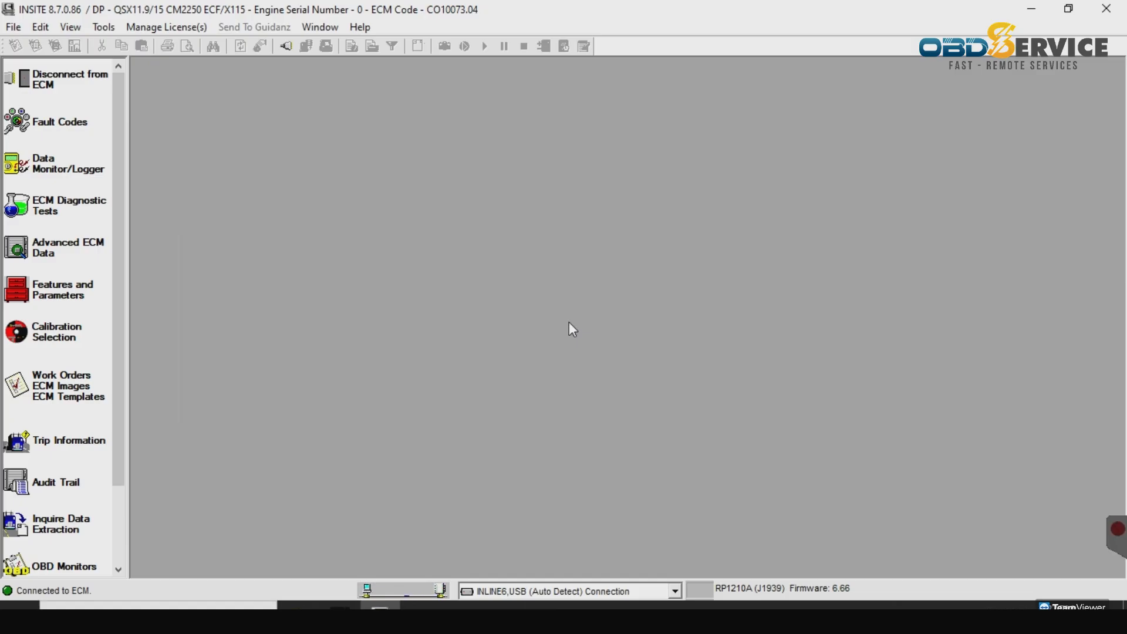
- Copy the saved ECM template into the ECM from the work orders list, confirming the save
left_click(70, 132)
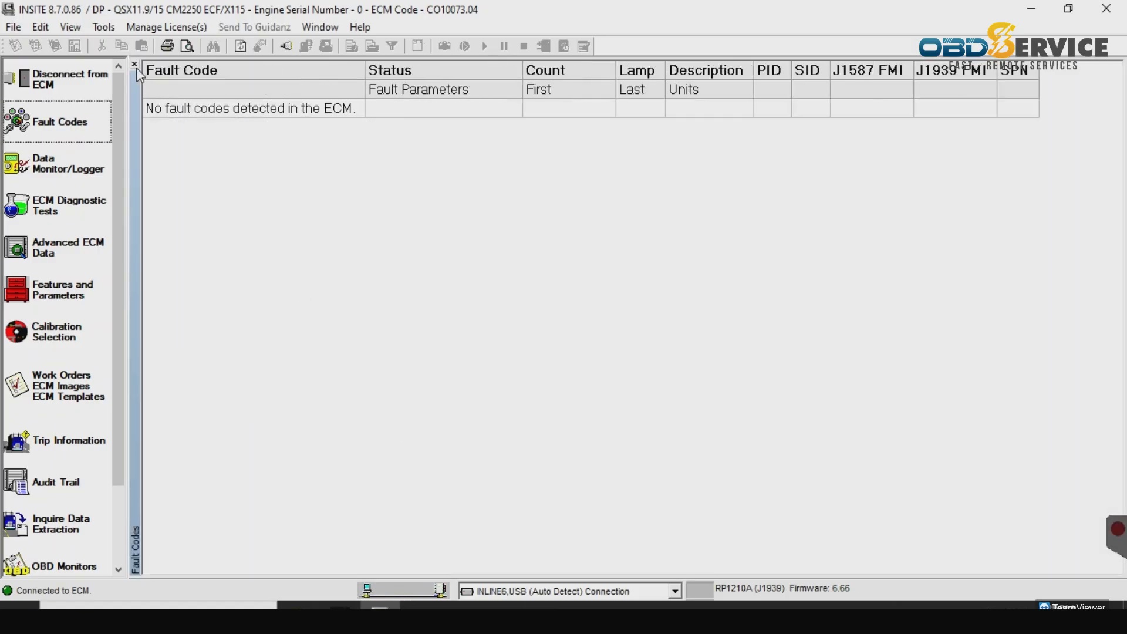
left_click(135, 64)
left_click(59, 386)
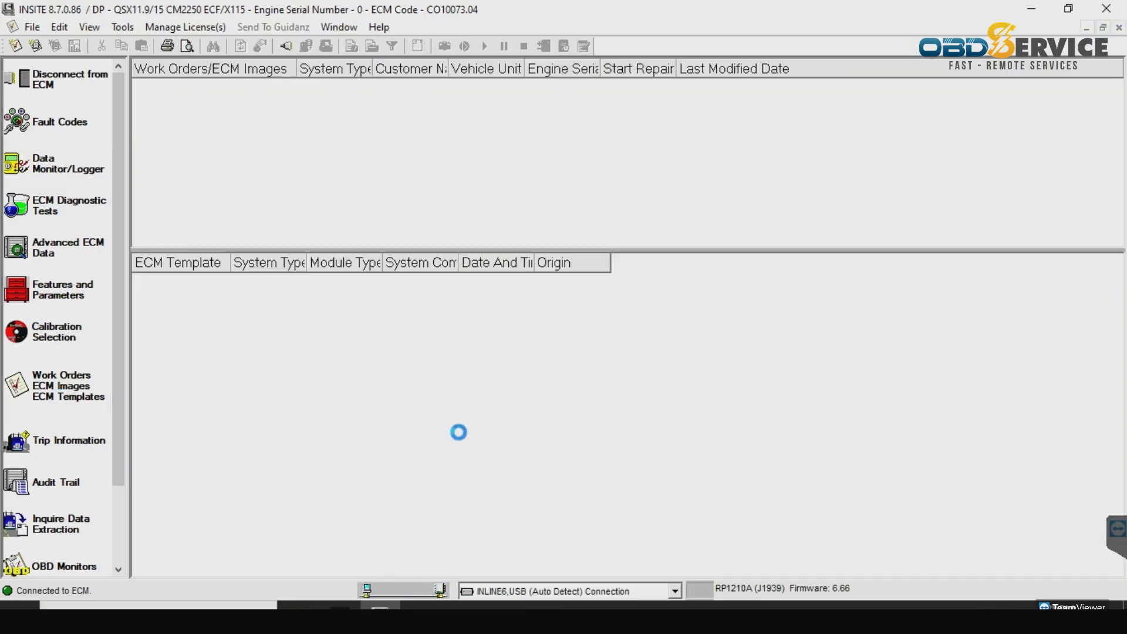
left_click(550, 352)
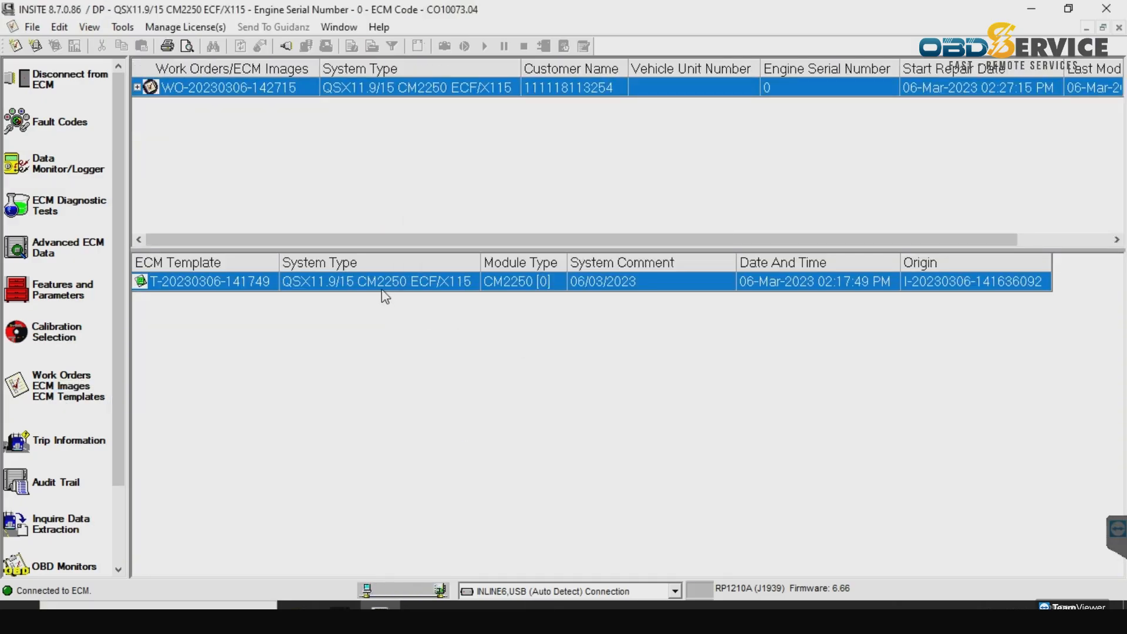
right_click(374, 289)
left_click(390, 292)
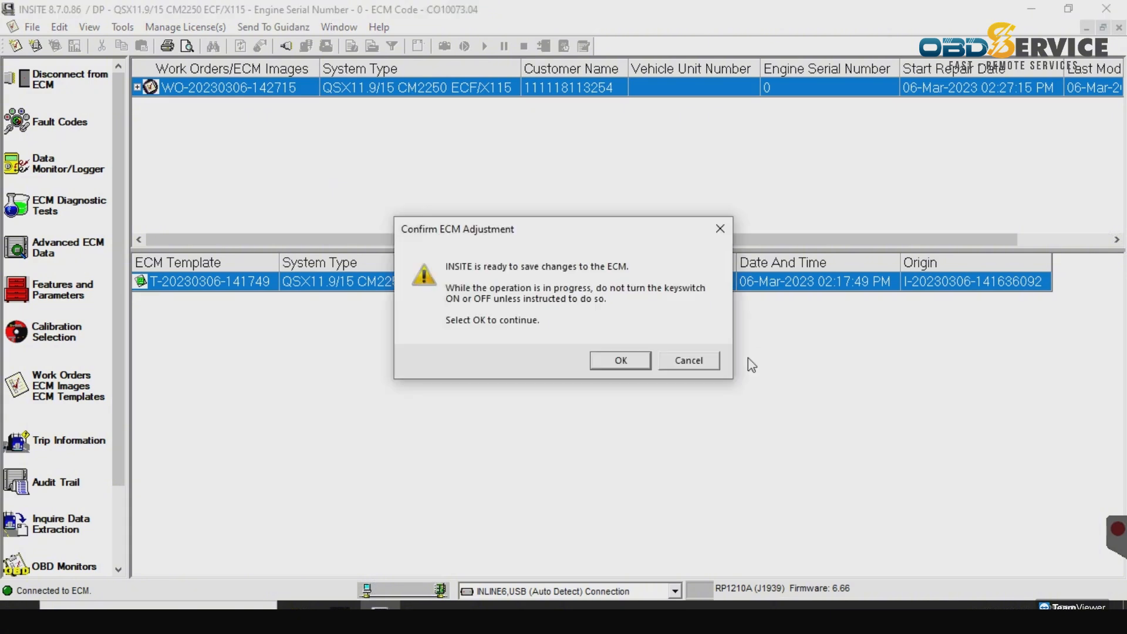
left_click(621, 361)
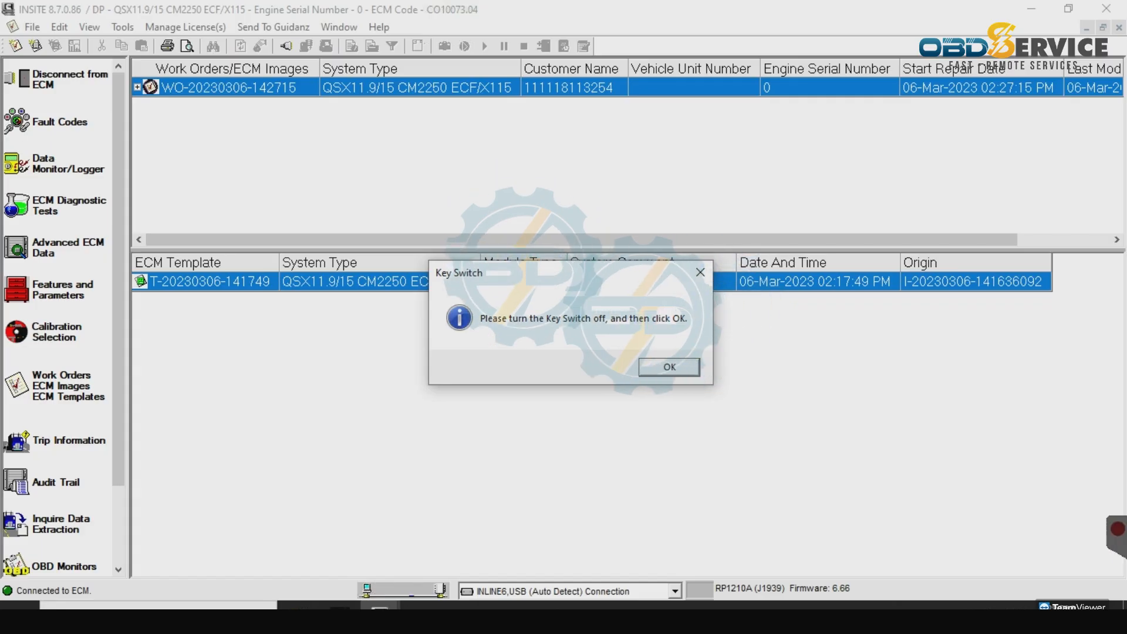
- Acknowledge the key-off and key-on prompts, then recheck fault codes, finding none
left_click(678, 368)
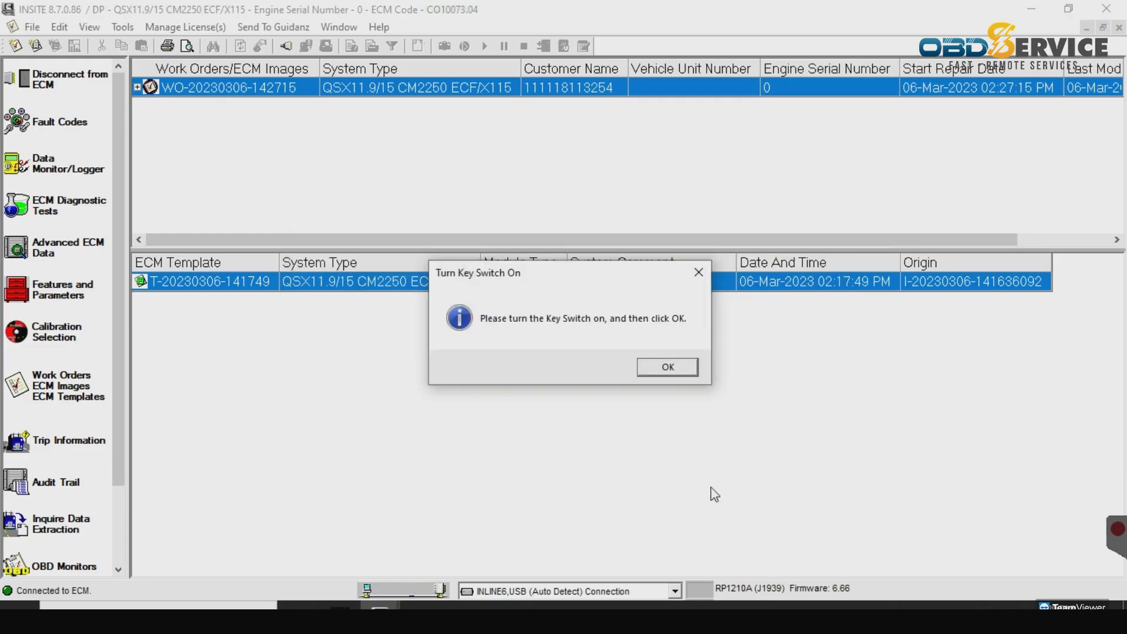
left_click(673, 372)
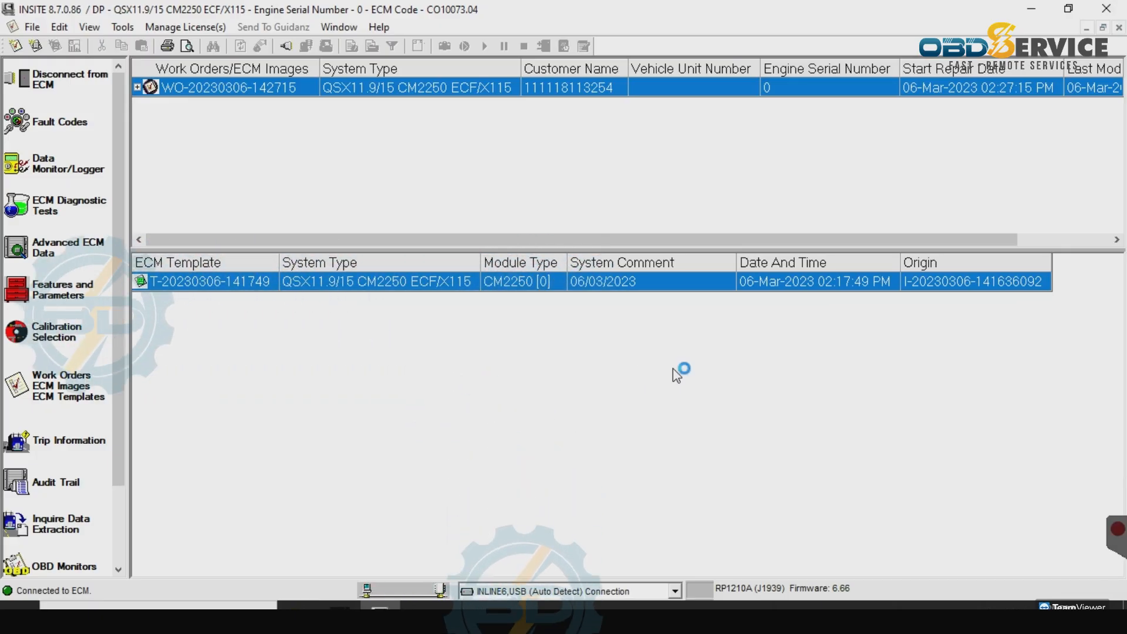
left_click(37, 394)
left_click(62, 122)
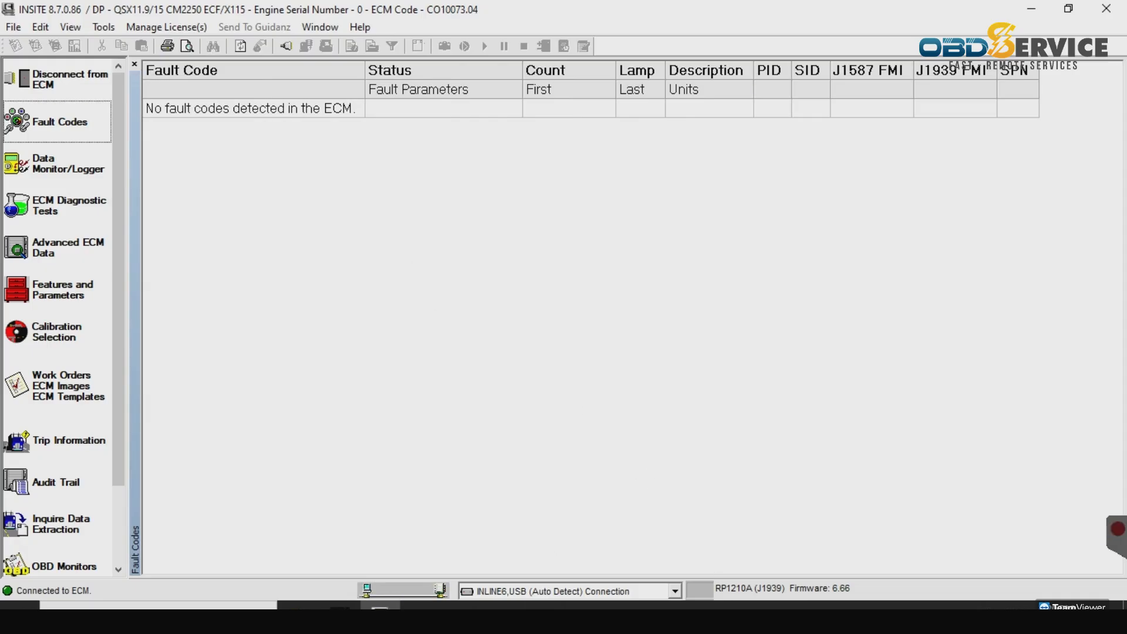
- Open Features and Parameters, expand the full tree, and set Engine Serial Number to 75023705
left_click(60, 292)
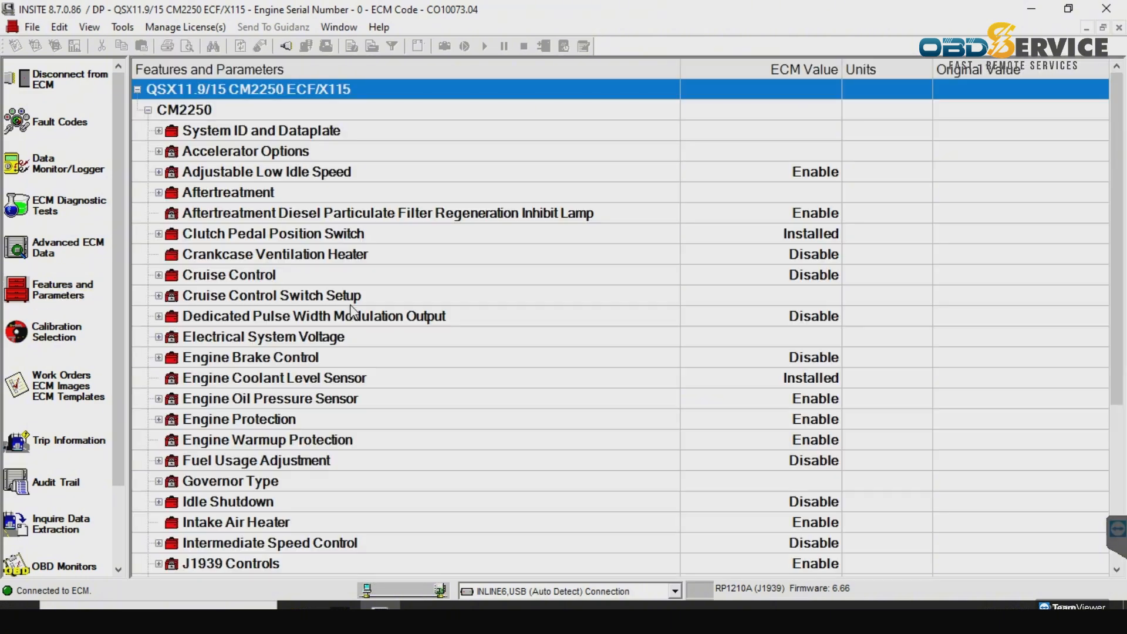
right_click(283, 66)
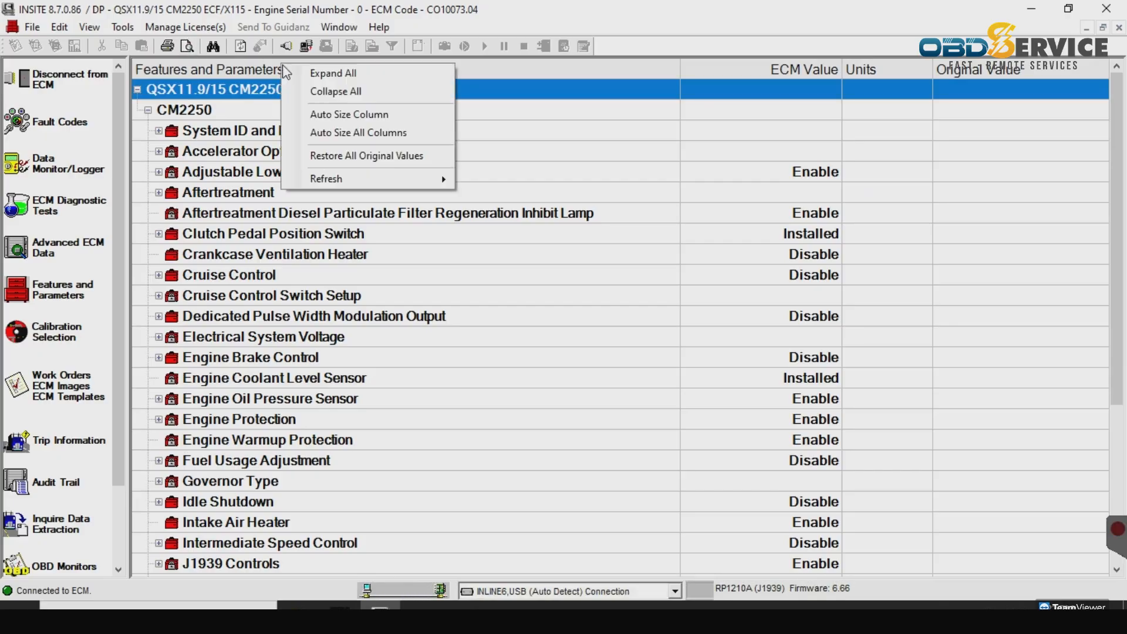
left_click(322, 74)
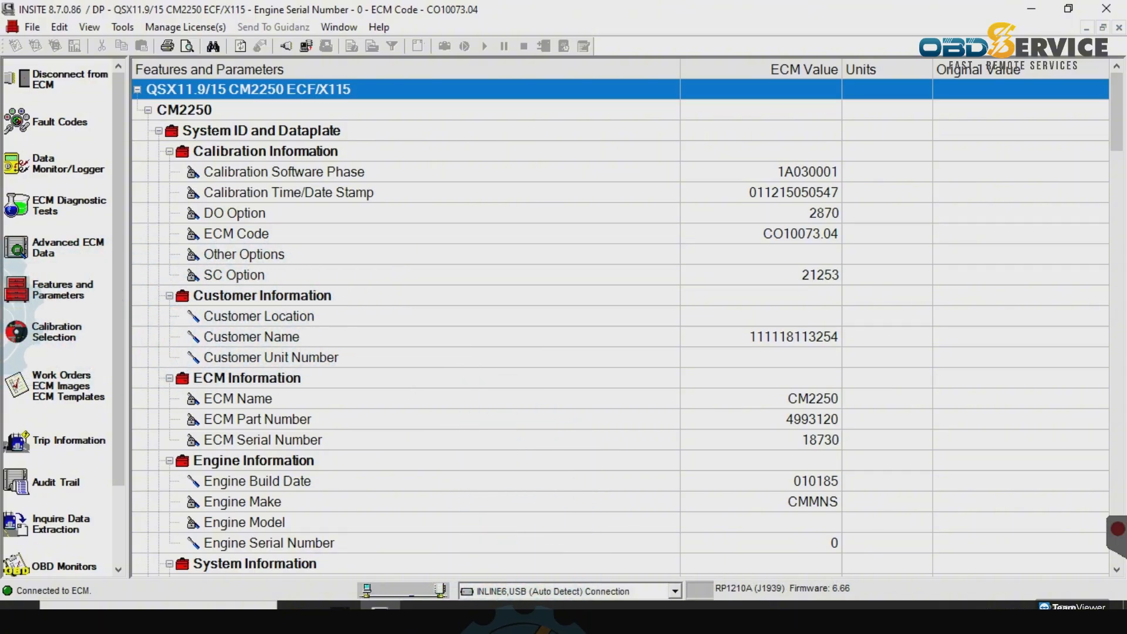
left_click(814, 555)
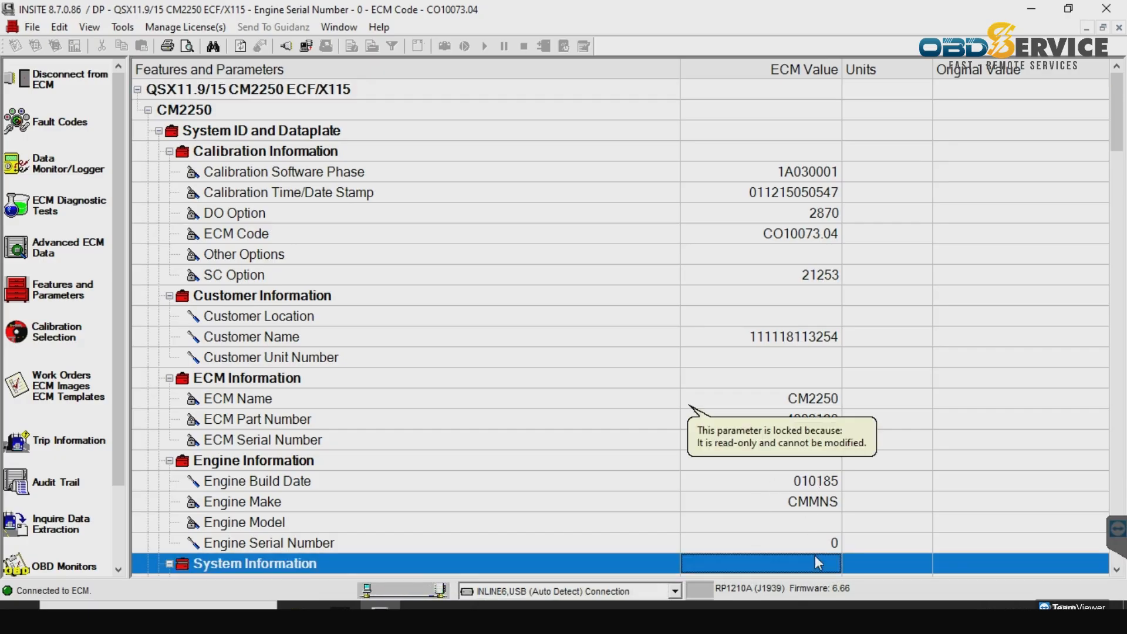
left_click(816, 545)
type("75023705")
key("Return")
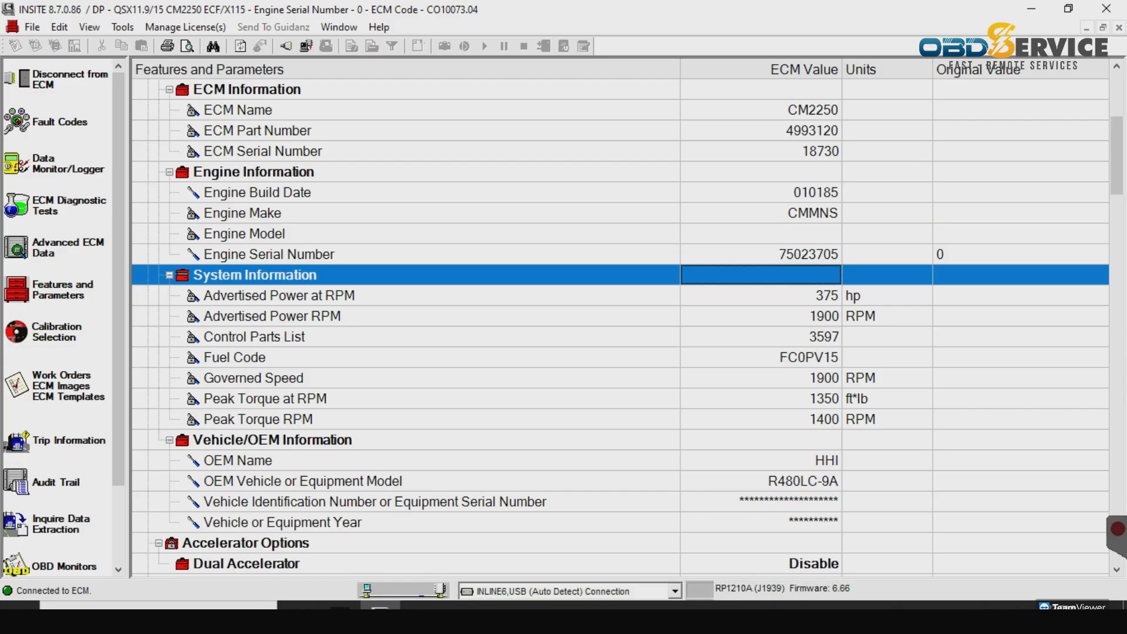
- Begin editing the OEM Vehicle or Equipment Model value, getting it to STAA11.9
left_click(786, 483)
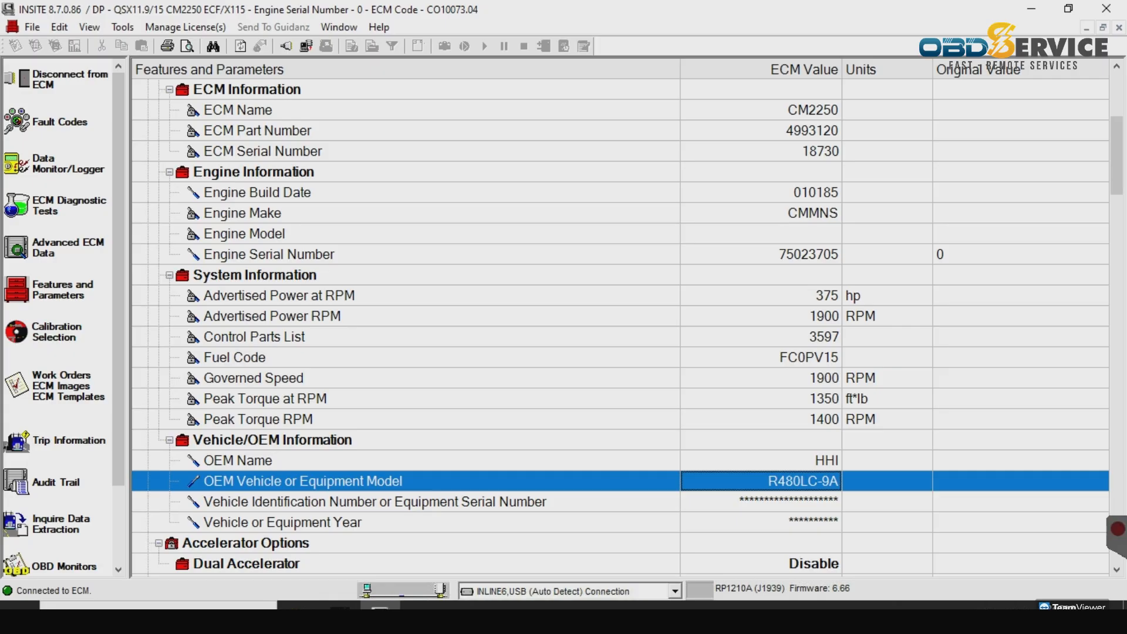
double_click(805, 482)
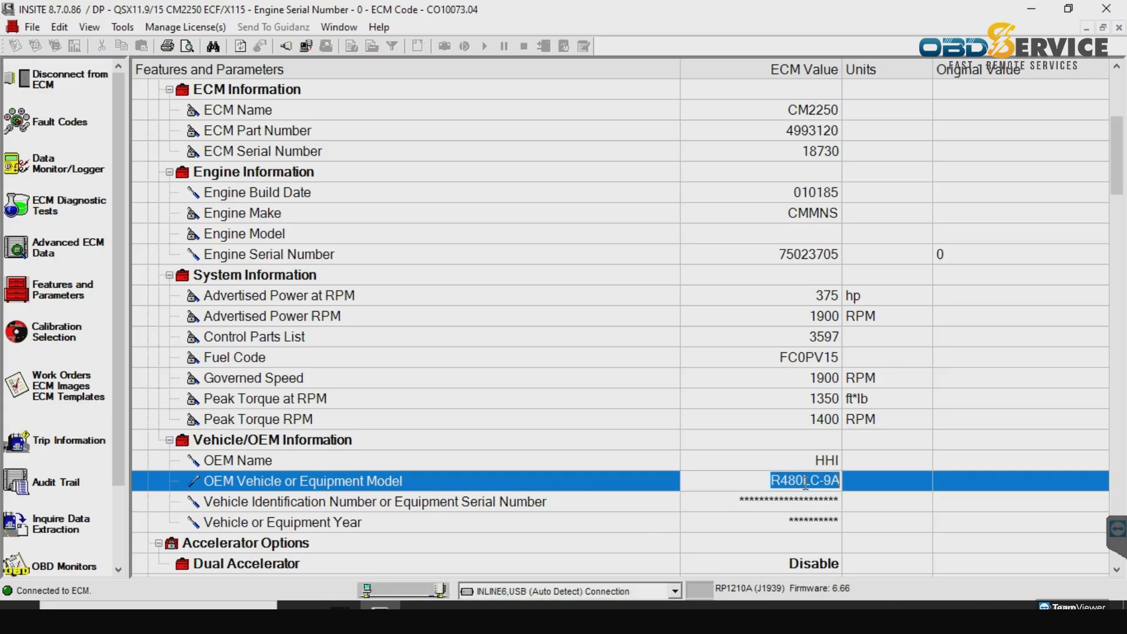
type("SATA")
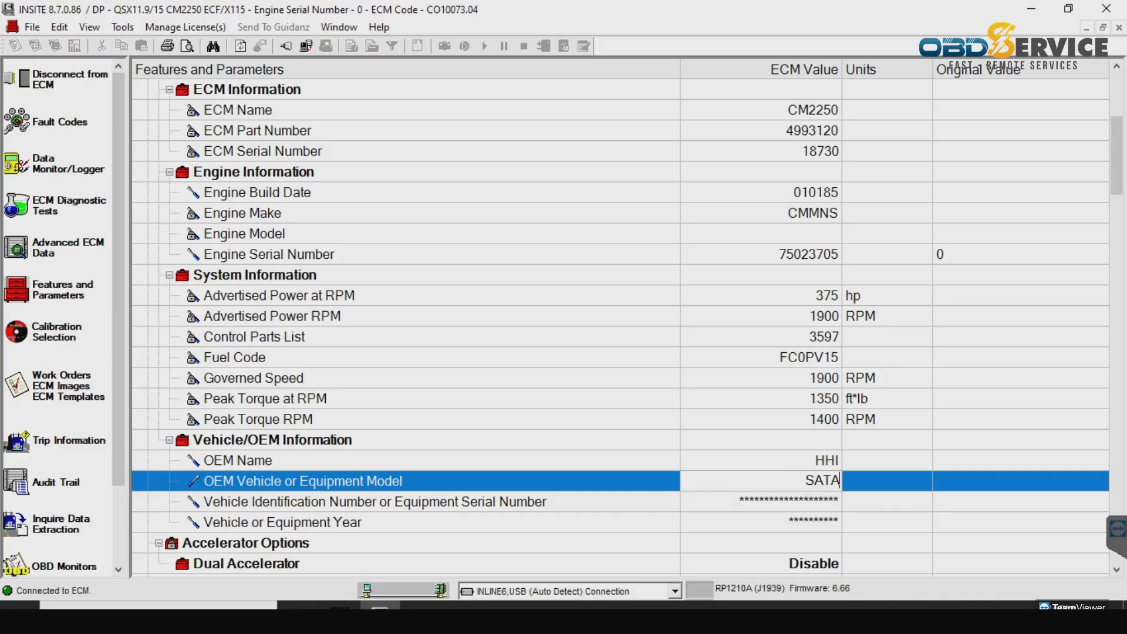
double_click(824, 480)
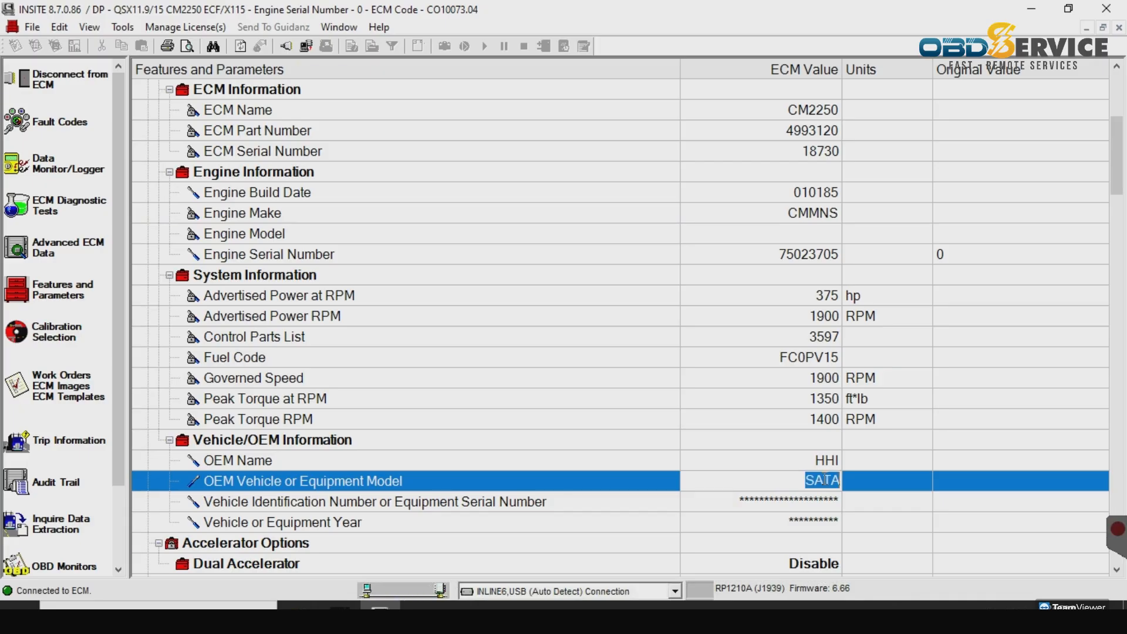
type("STAA")
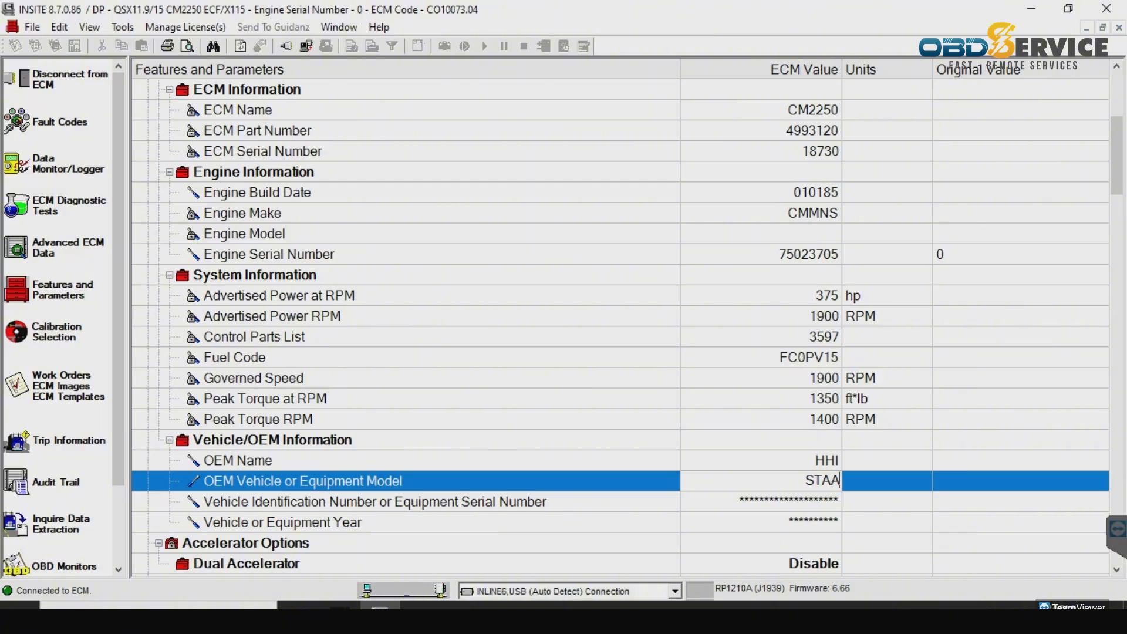
key("Return")
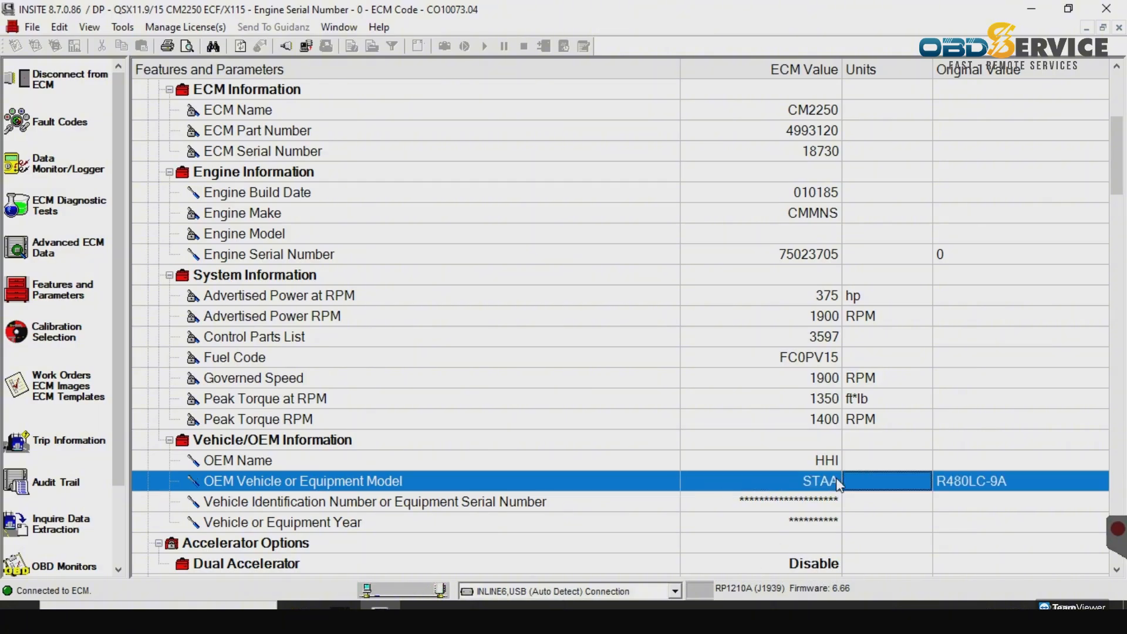
double_click(839, 479)
key("Return")
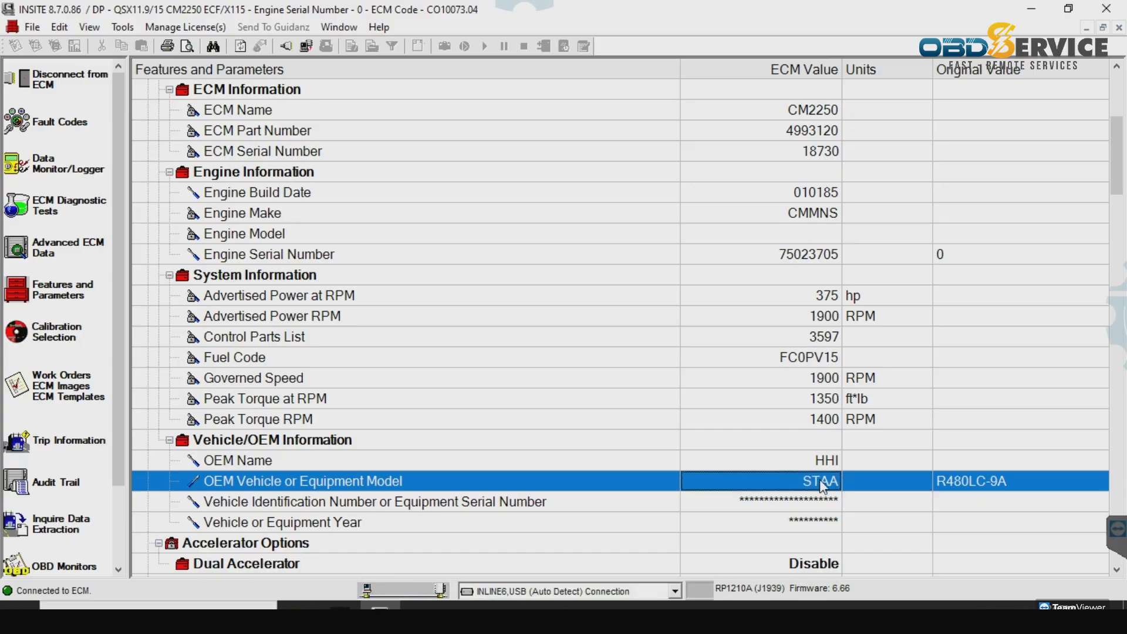
double_click(819, 480)
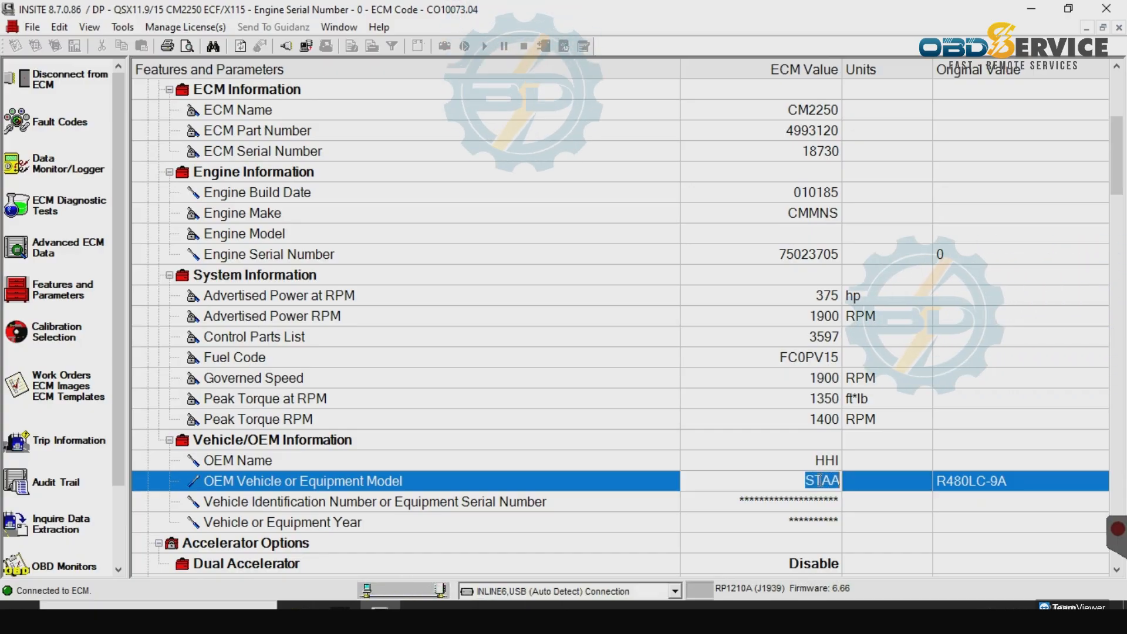
type("STAA11.9")
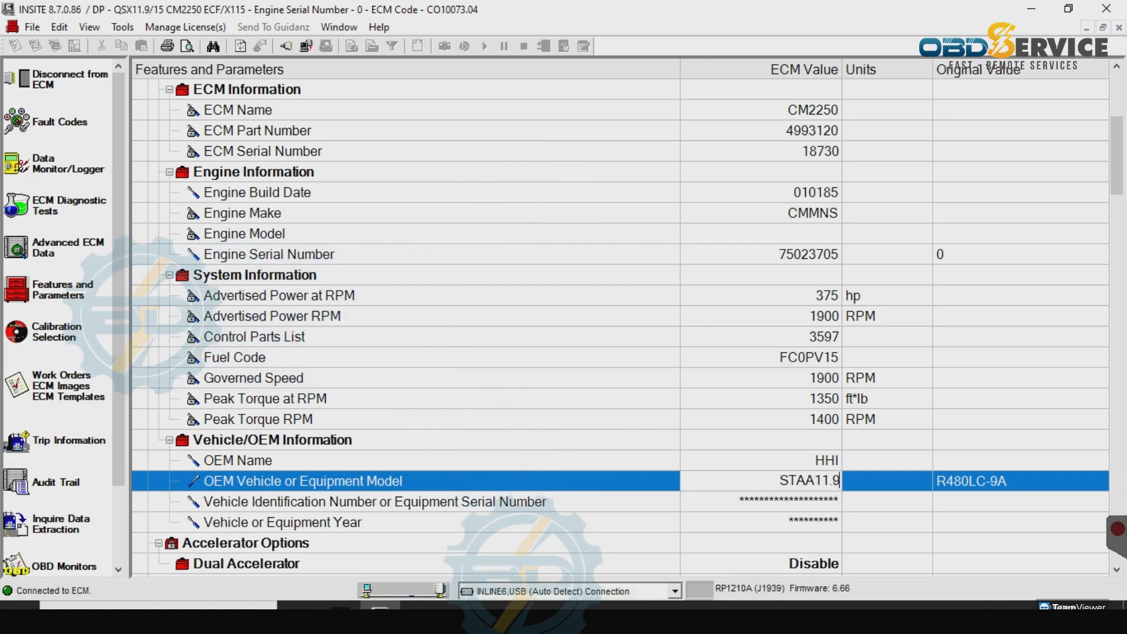
key("Return")
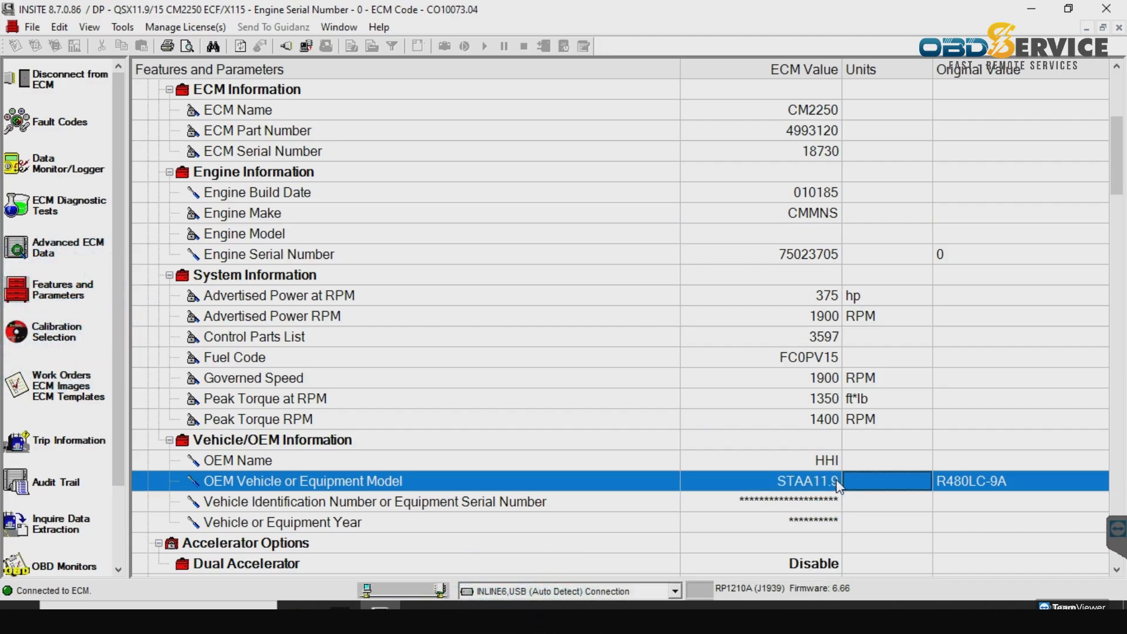
- Commit the STAA11.9 model value, then collapse and re-expand the Vehicle/OEM Information group
left_click(836, 480)
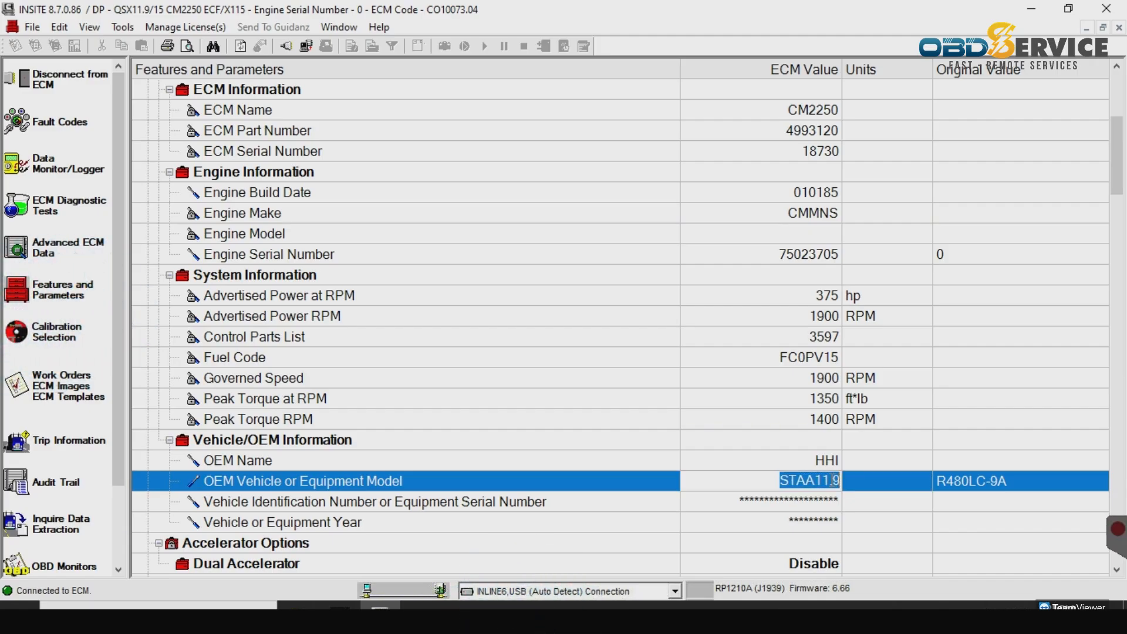
double_click(835, 481)
key("Tab")
key("Tab")
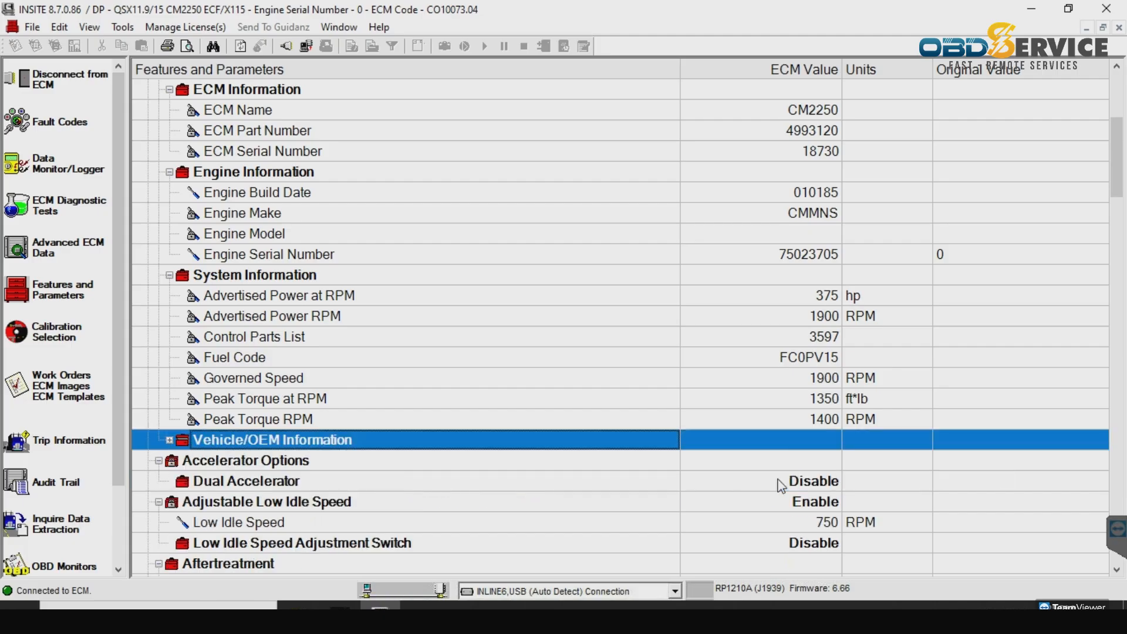
double_click(809, 439)
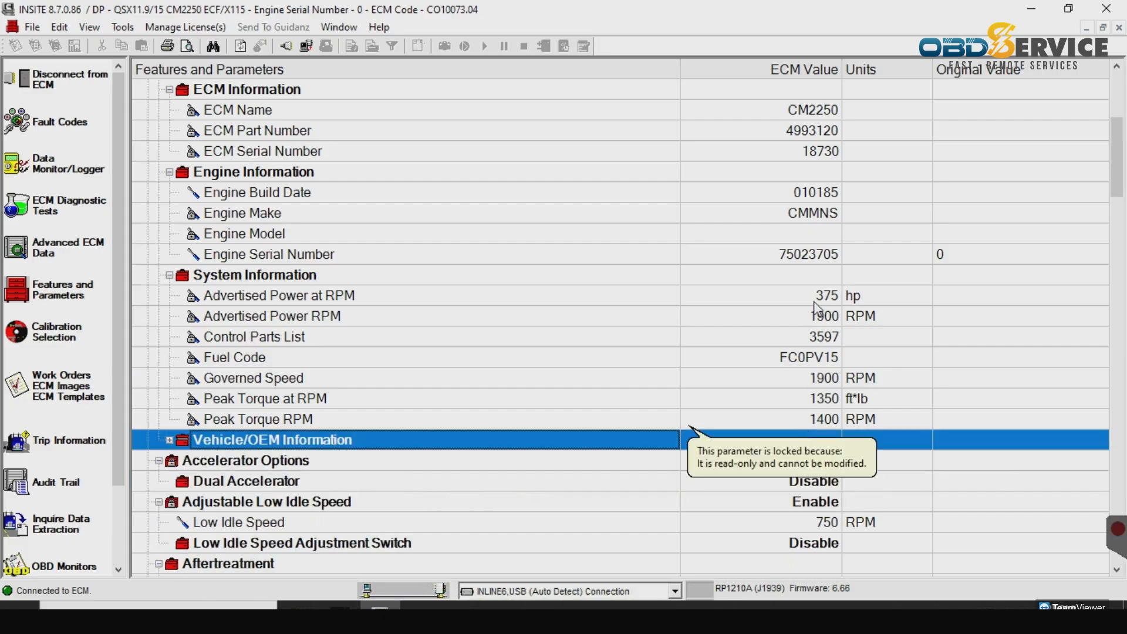
scroll(810, 376, "up", 5)
scroll(816, 307, "down", 3)
scroll(815, 306, "down", 6)
scroll(814, 302, "up", 6)
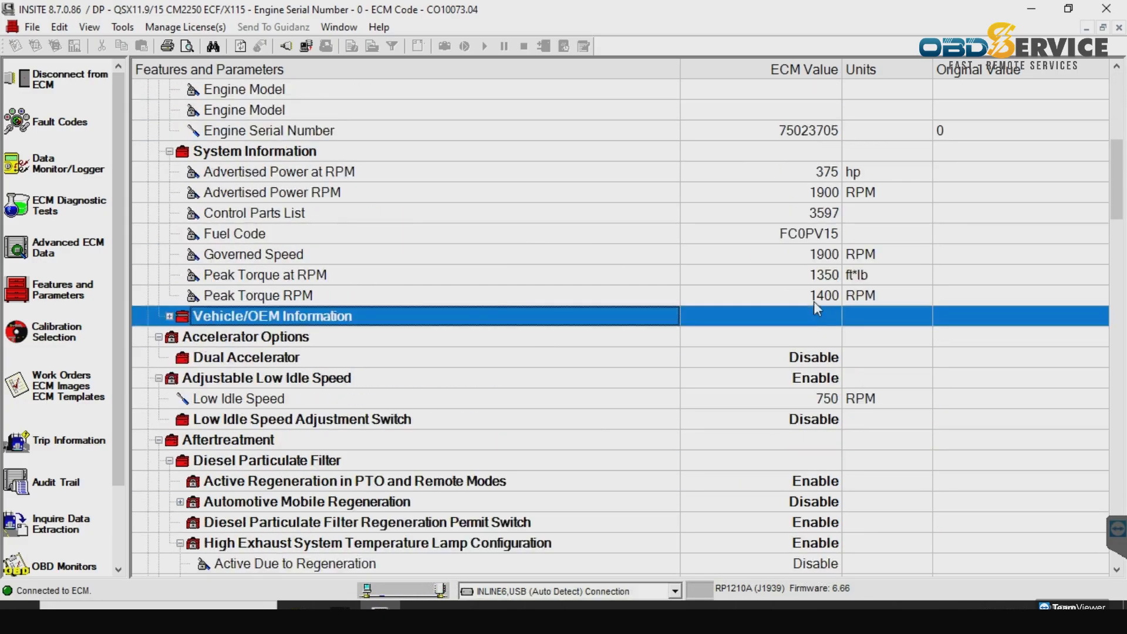
left_click(168, 483)
scroll(718, 470, "down", 3)
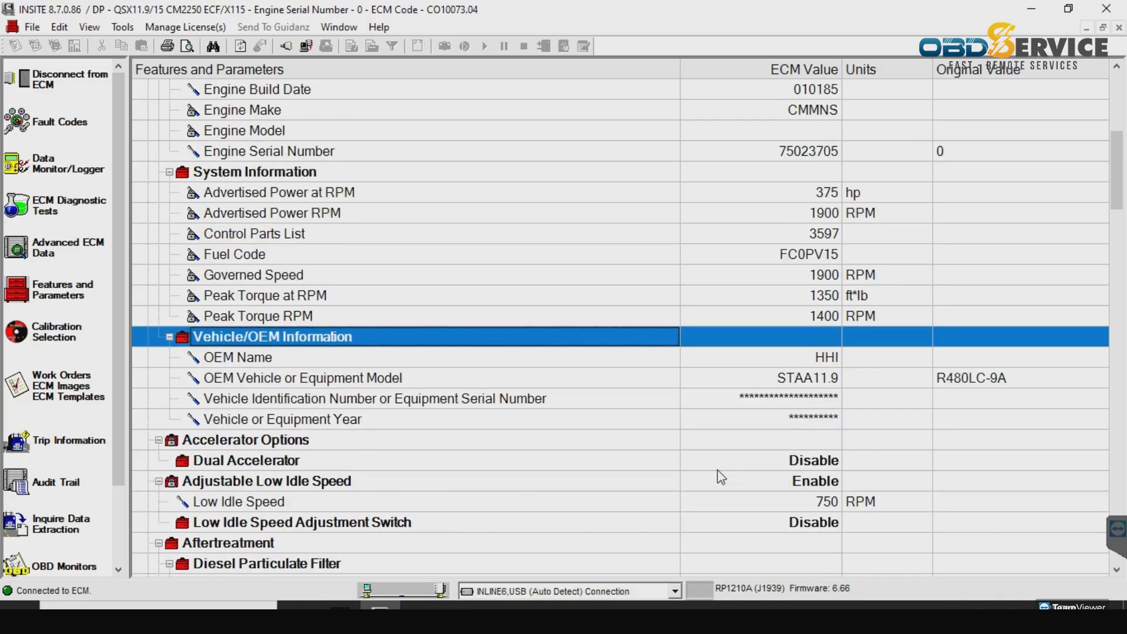
- Retype the equipment model value, finally committing STAA11.9-CE
double_click(826, 357)
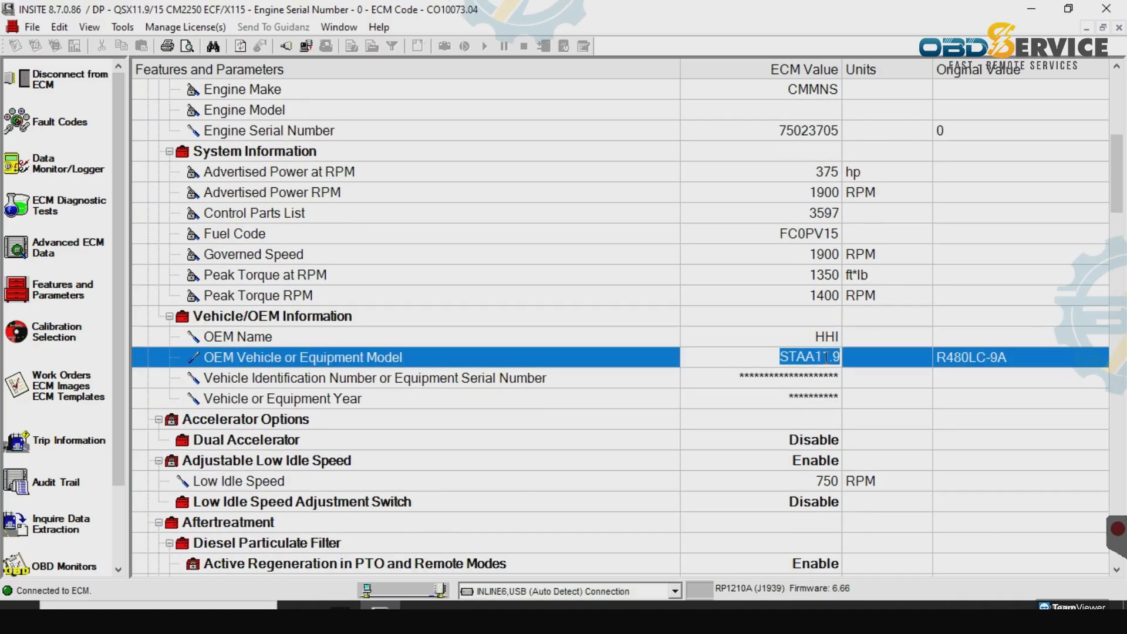
type("STAA")
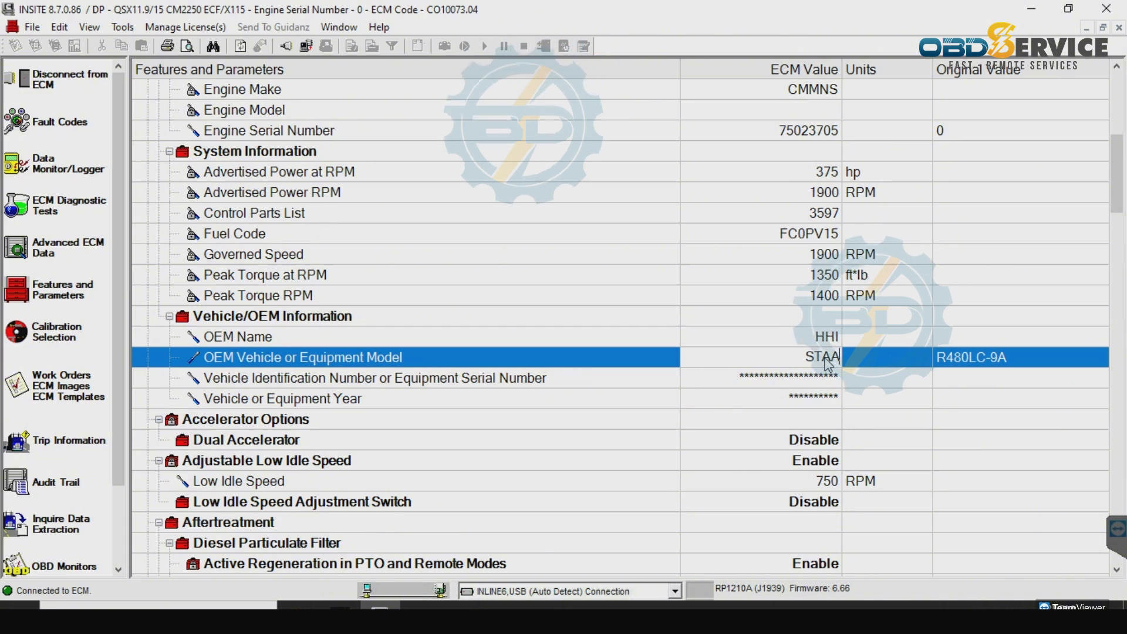
type("11.9-9ZA")
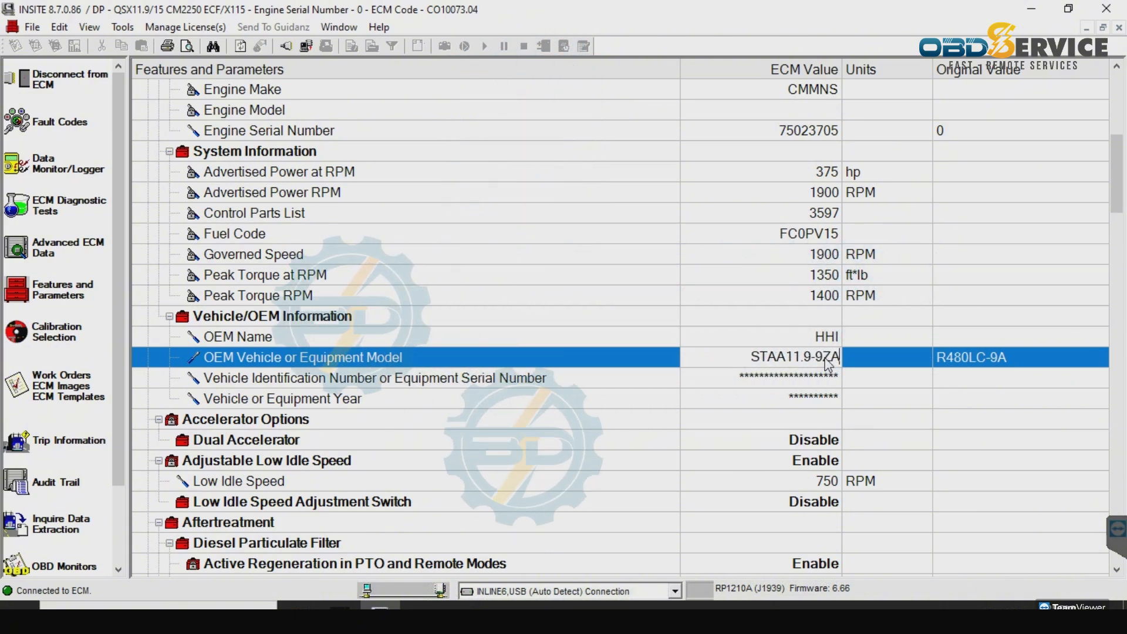
key("BackSpace")
key("BackSpace")
type("A")
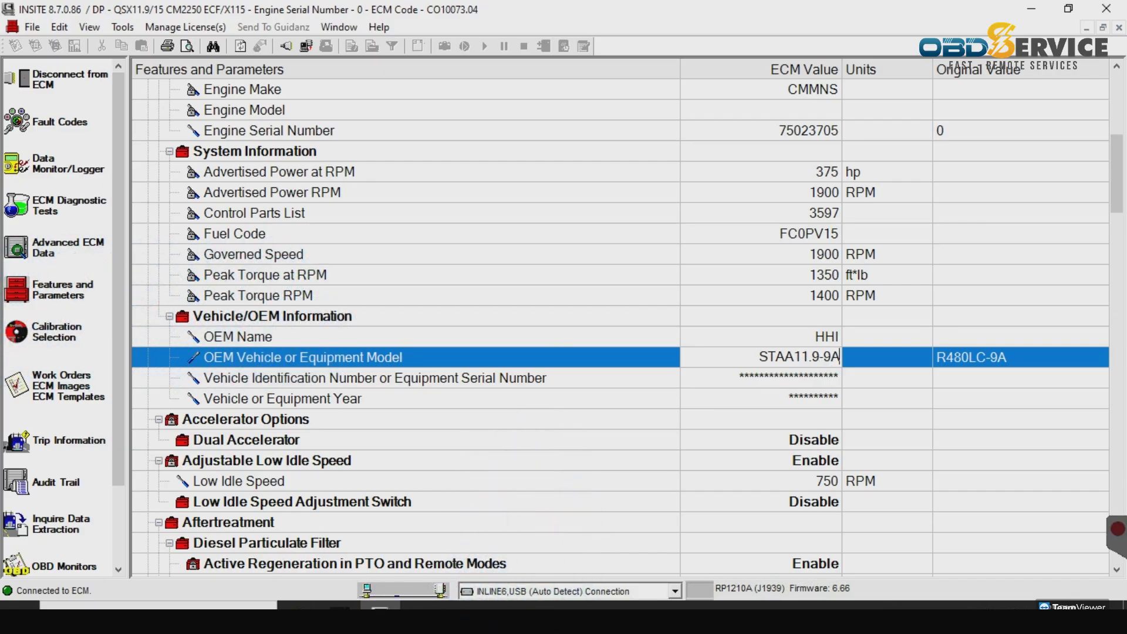
key("Return")
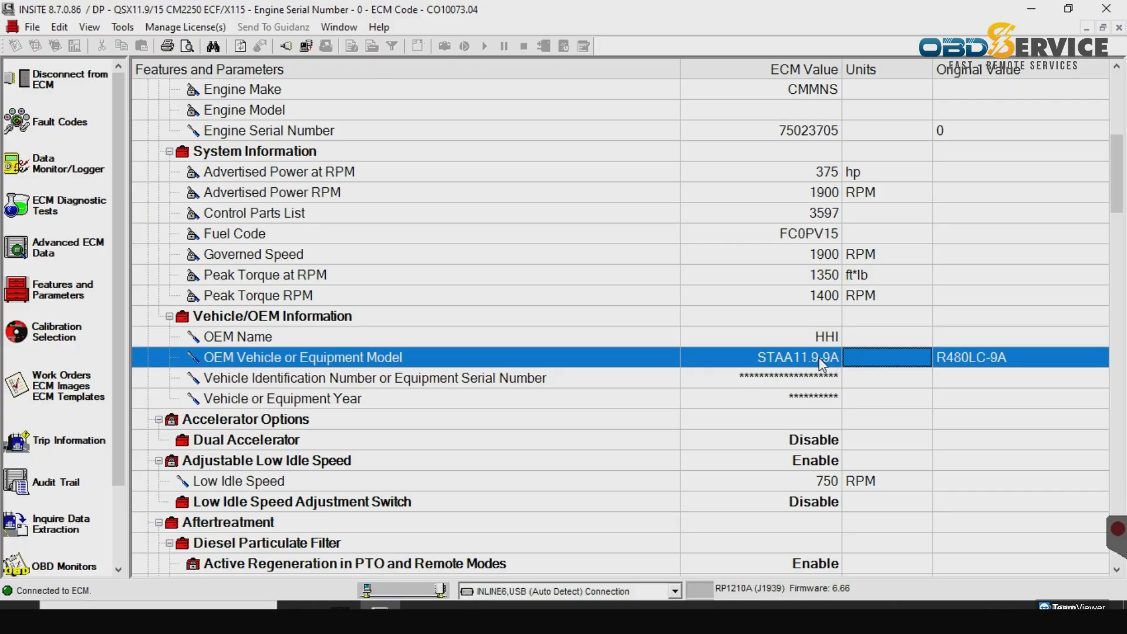
double_click(820, 360)
type("SAT")
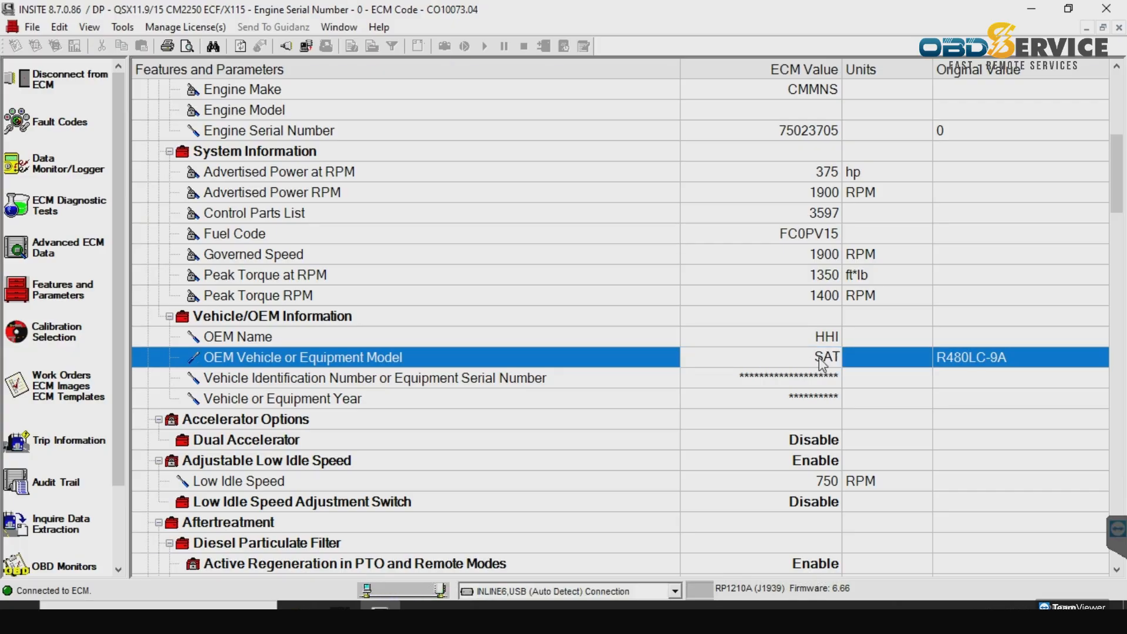
type("TAA11.9.CE")
key("Return")
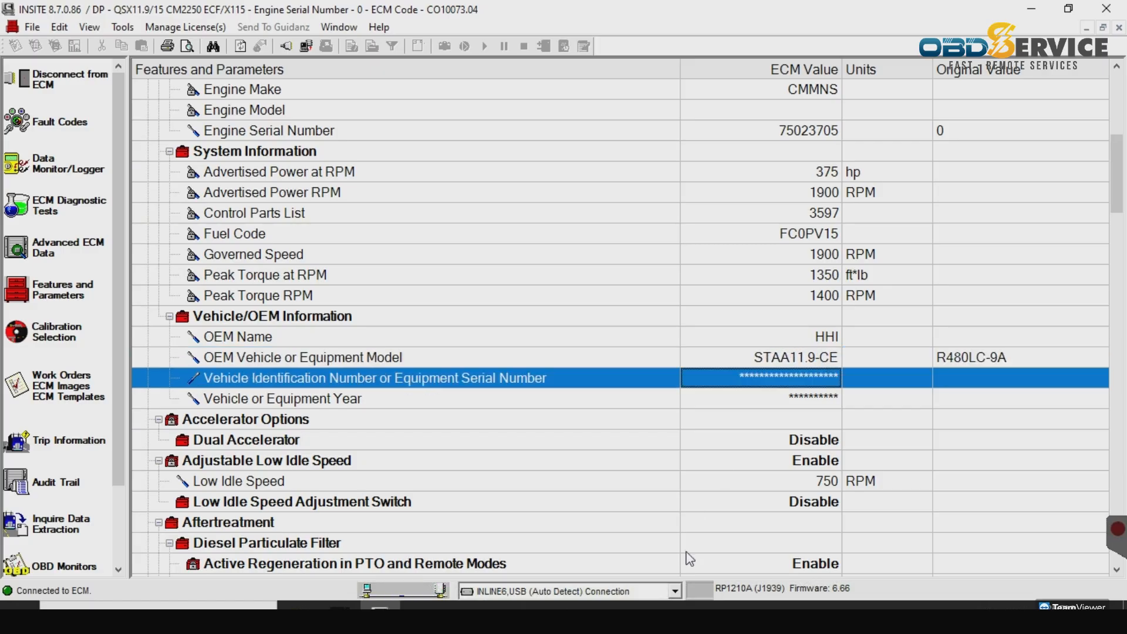
scroll(766, 435, "down", 3)
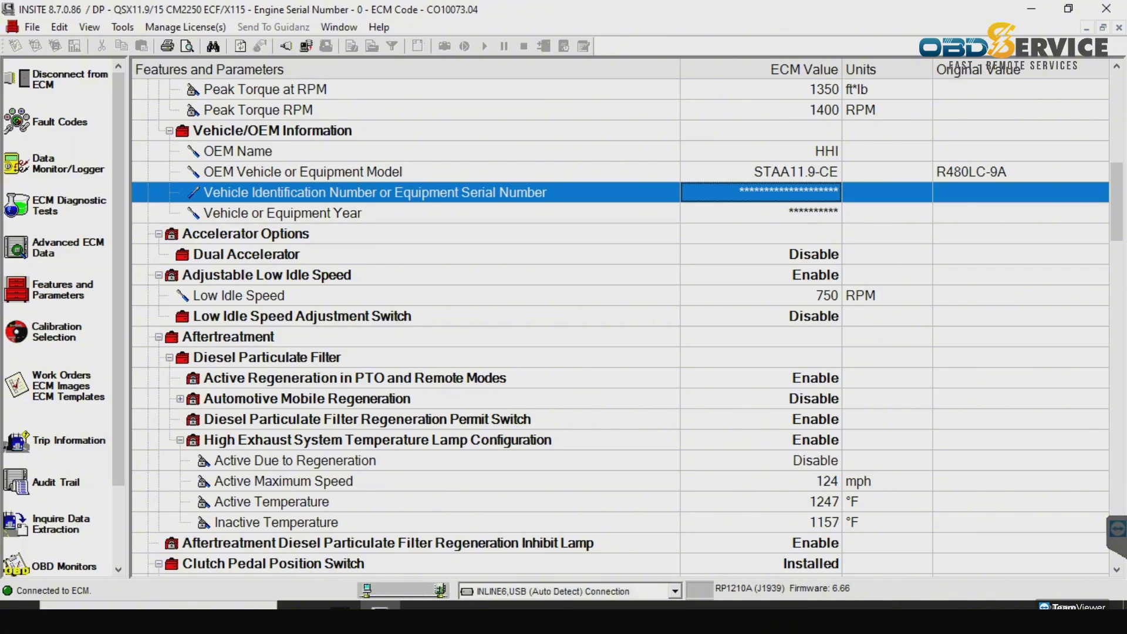
left_click(784, 464)
scroll(783, 464, "down", 11)
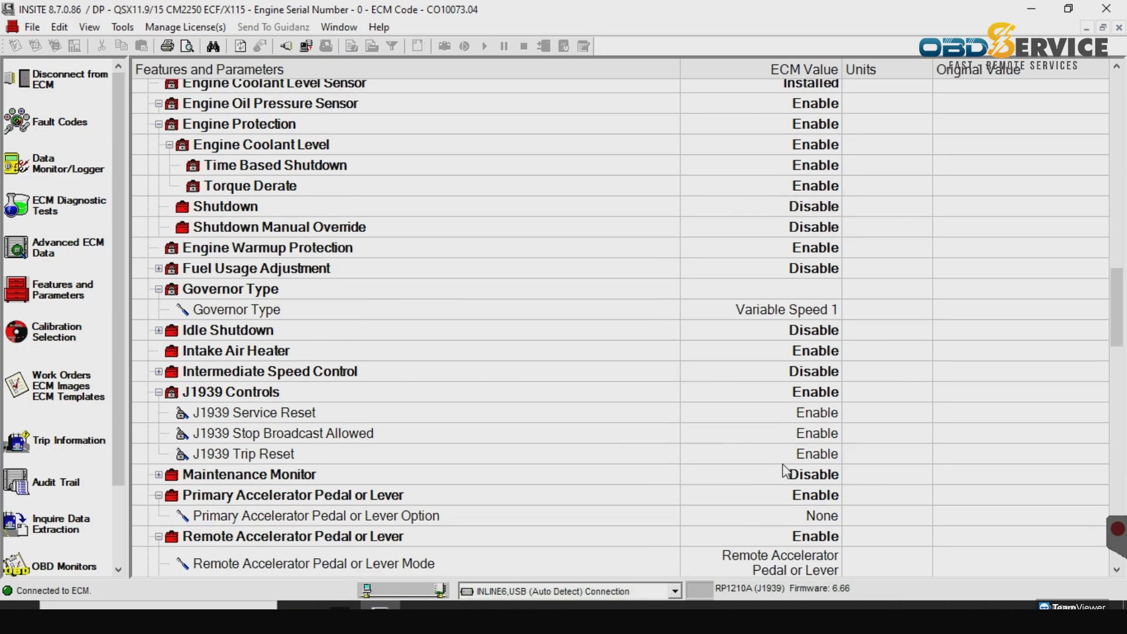
scroll(783, 469, "down", 12)
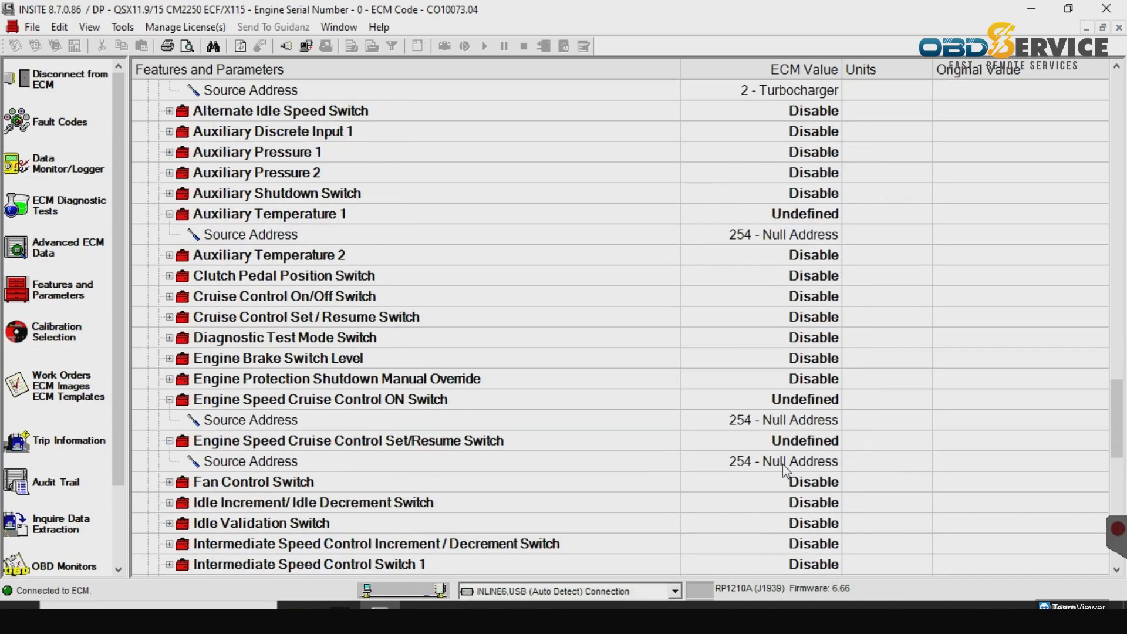
scroll(784, 468, "down", 13)
scroll(784, 468, "up", 20)
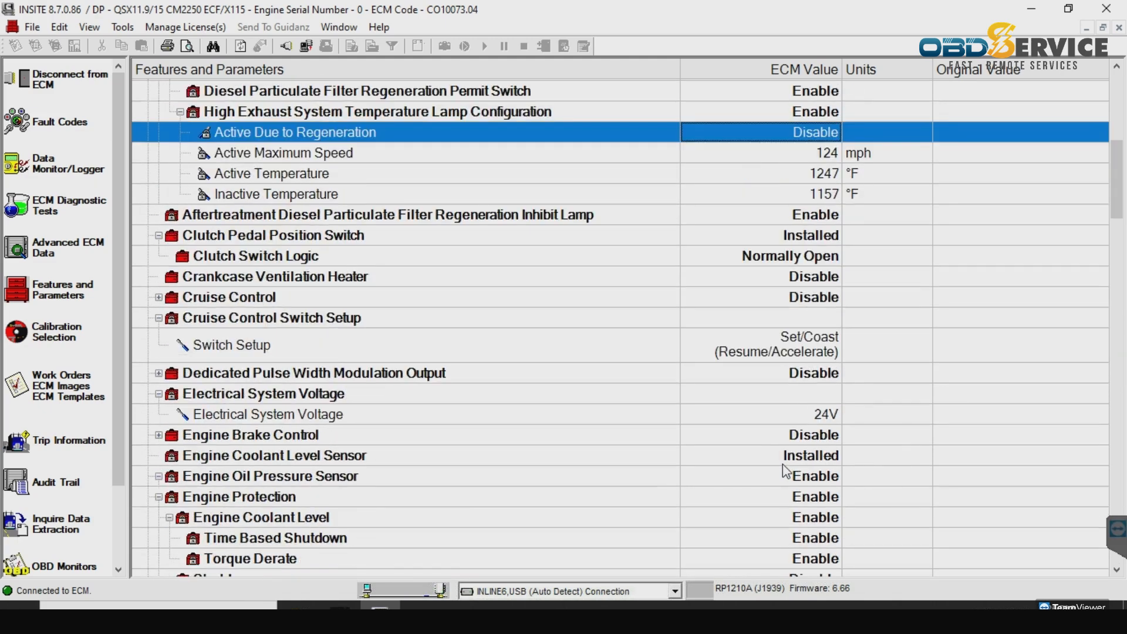
scroll(783, 465, "up", 7)
scroll(784, 465, "down", 3)
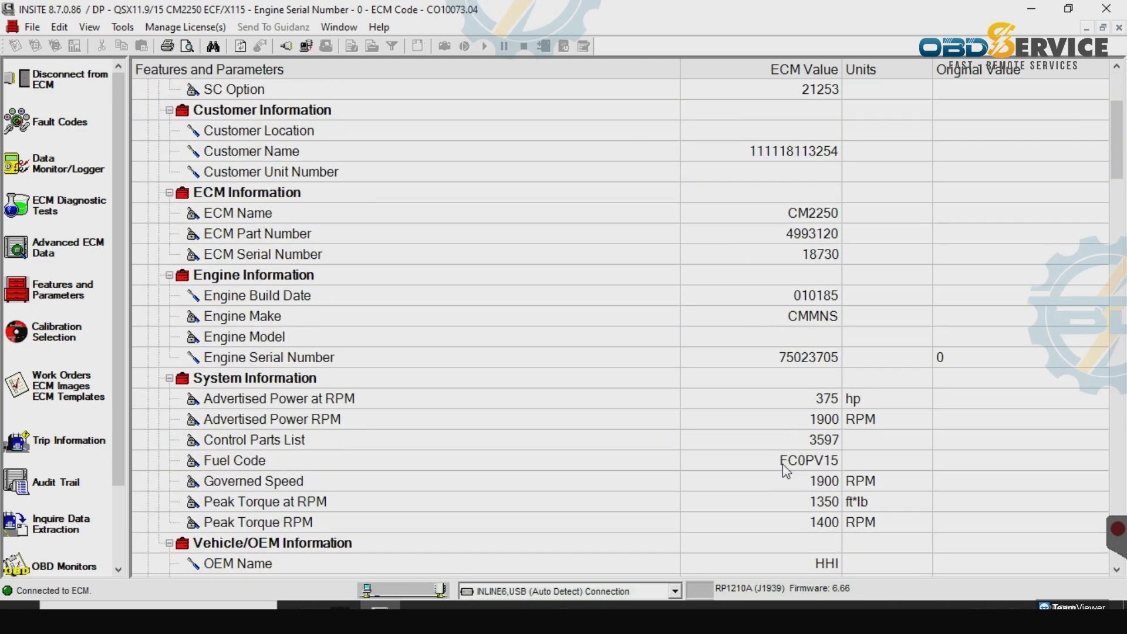
scroll(783, 463, "down", 3)
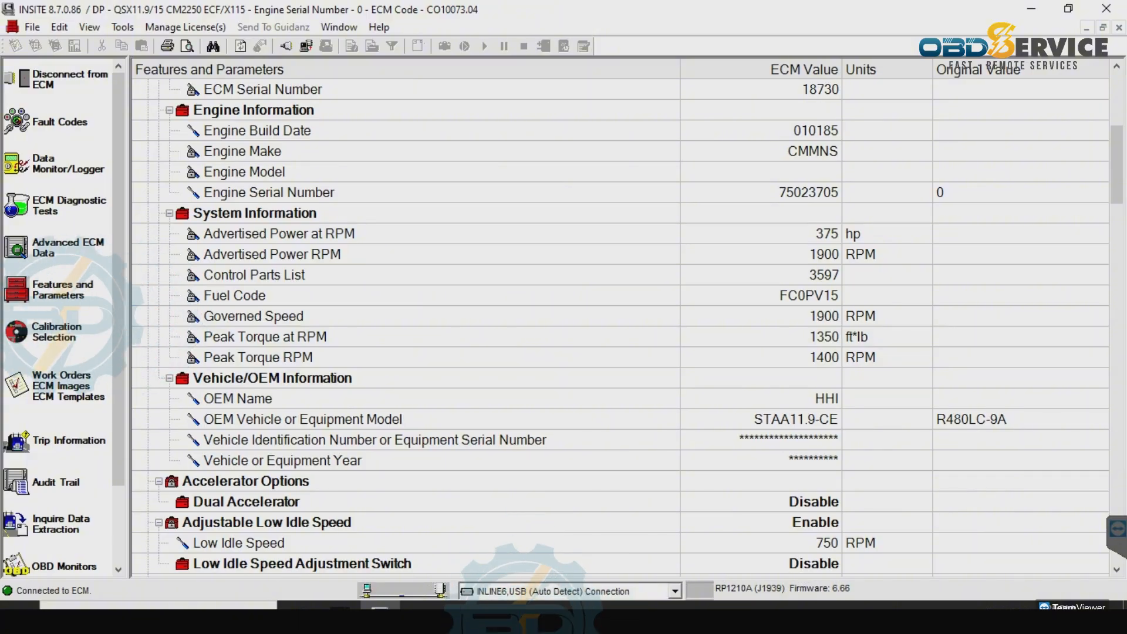
left_click_drag(1110, 131, 1110, 82)
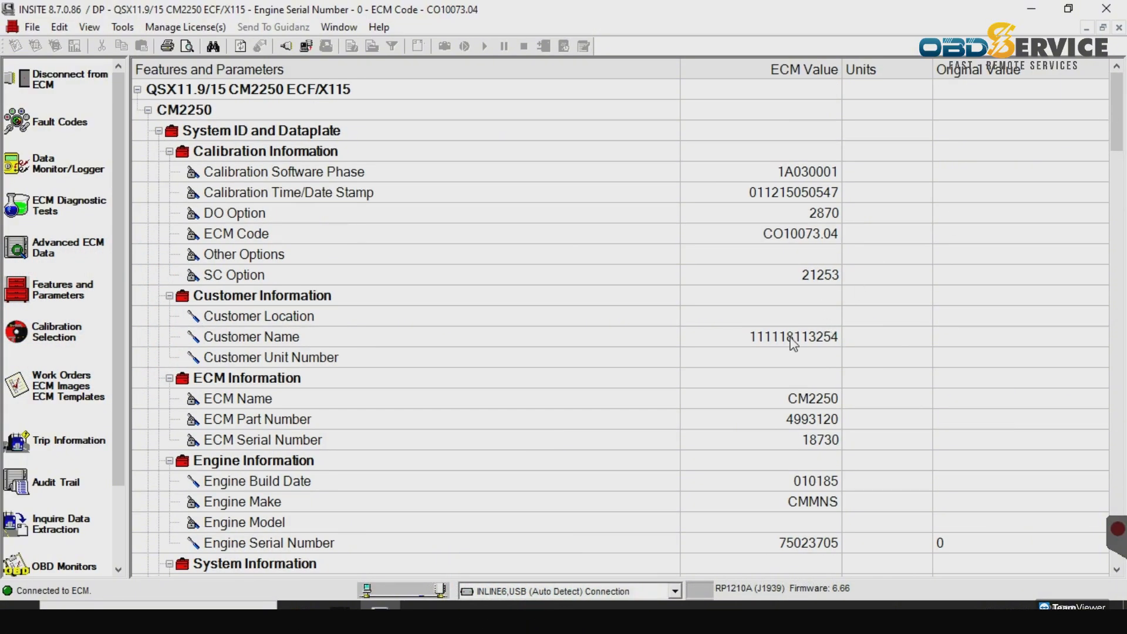
- Set the Customer Unit Number value to KC941
left_click(1115, 570)
left_click(1115, 571)
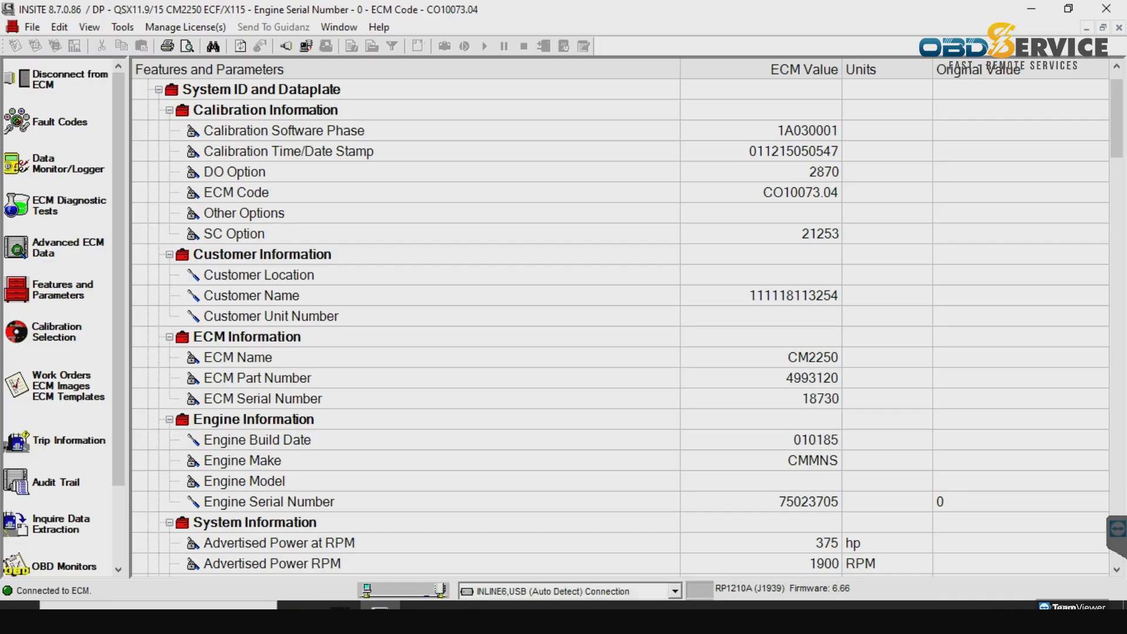
left_click(819, 317)
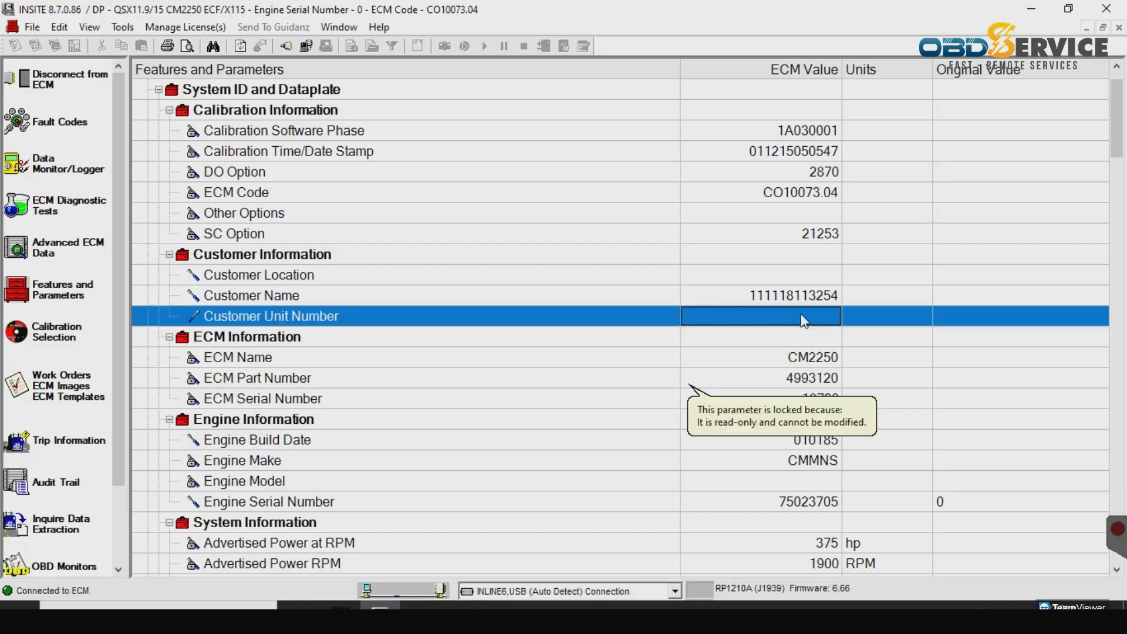
left_click(803, 315)
type("KC")
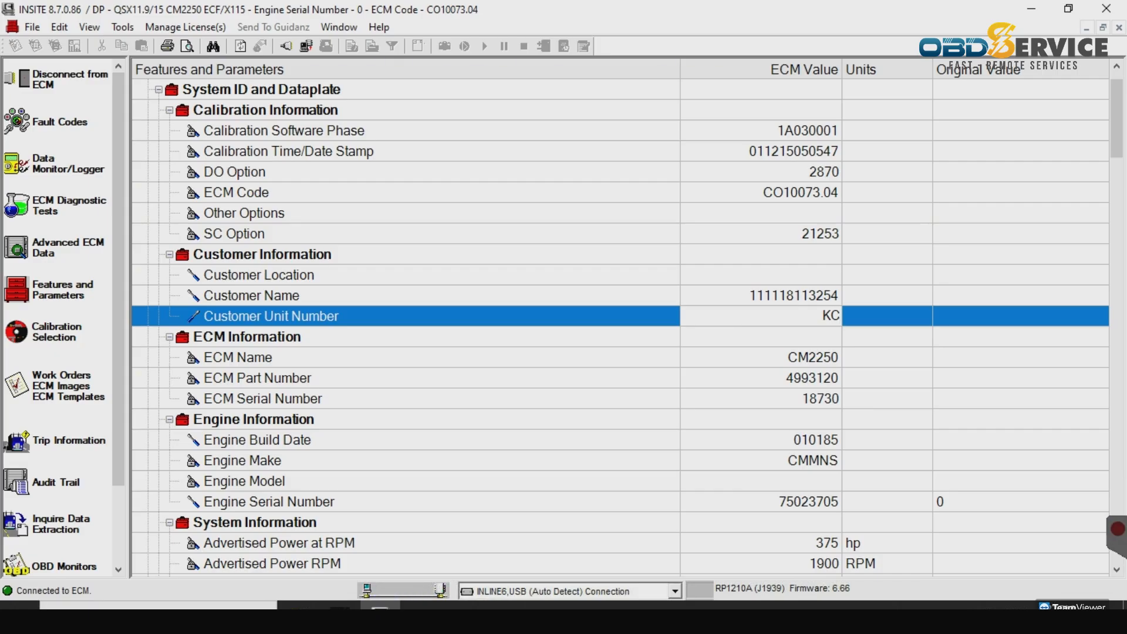
double_click(835, 310)
type("KC941")
key("Return")
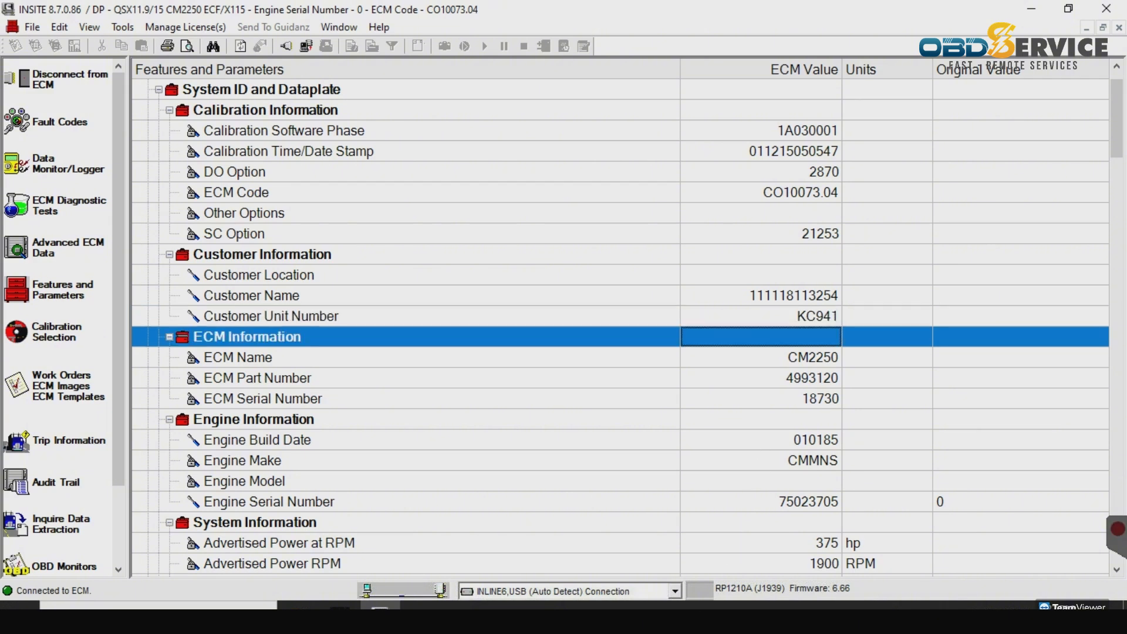
- Change Customer Location to Cummins Korea**, correcting a mistyped entry
left_click(811, 267)
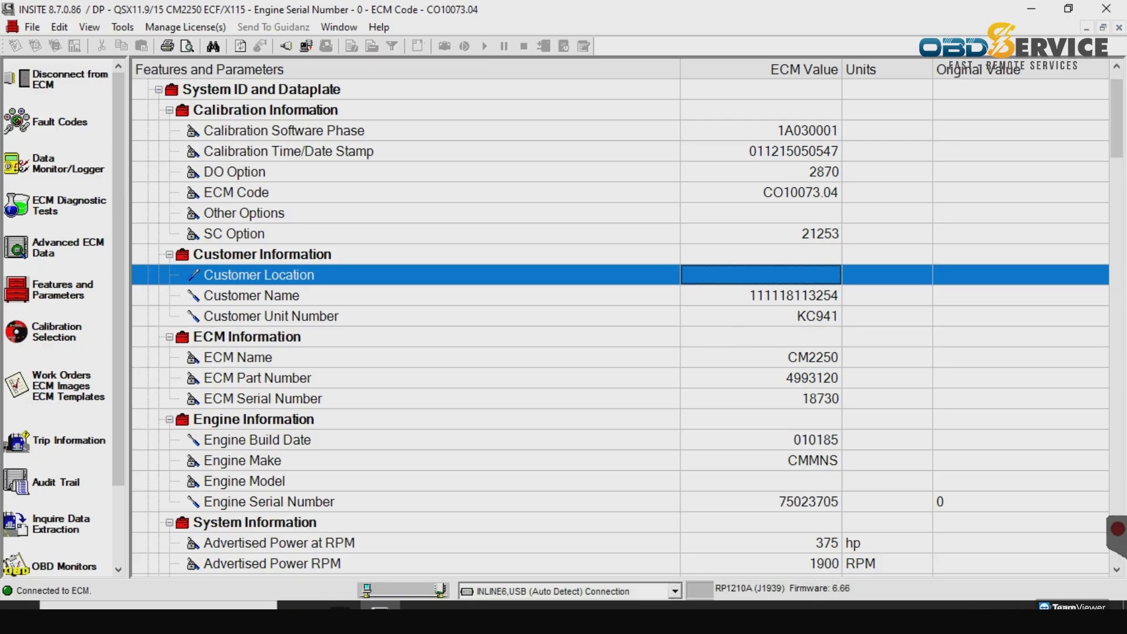
left_click(795, 276)
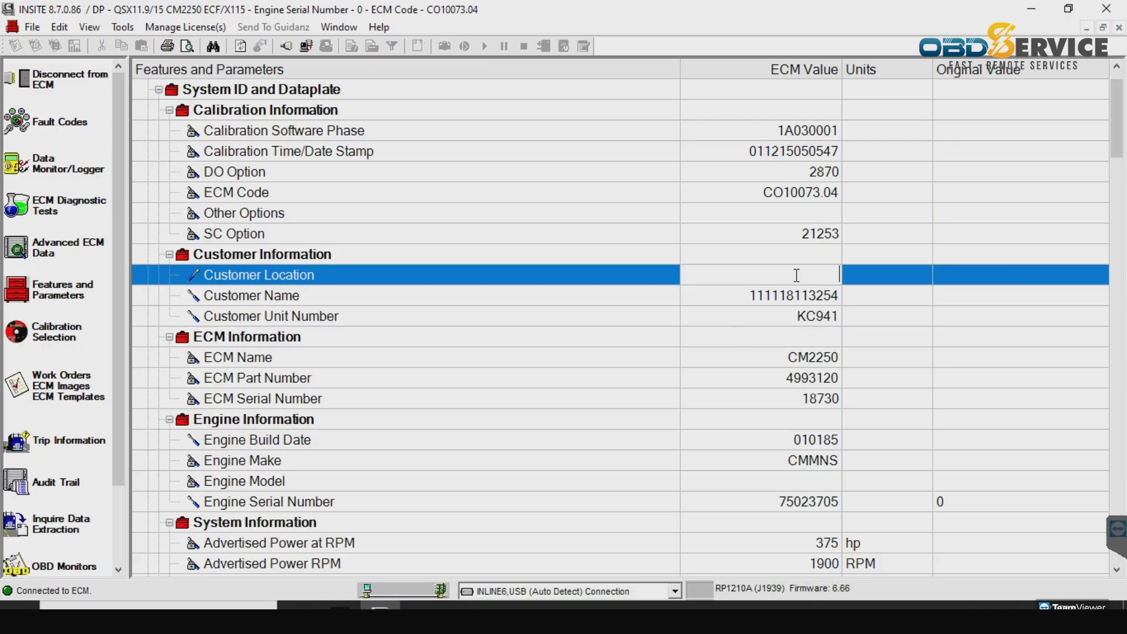
type("cUMMINS")
key("BackSpace")
key("BackSpace")
key("BackSpace")
key("BackSpace")
key("BackSpace")
key("BackSpace")
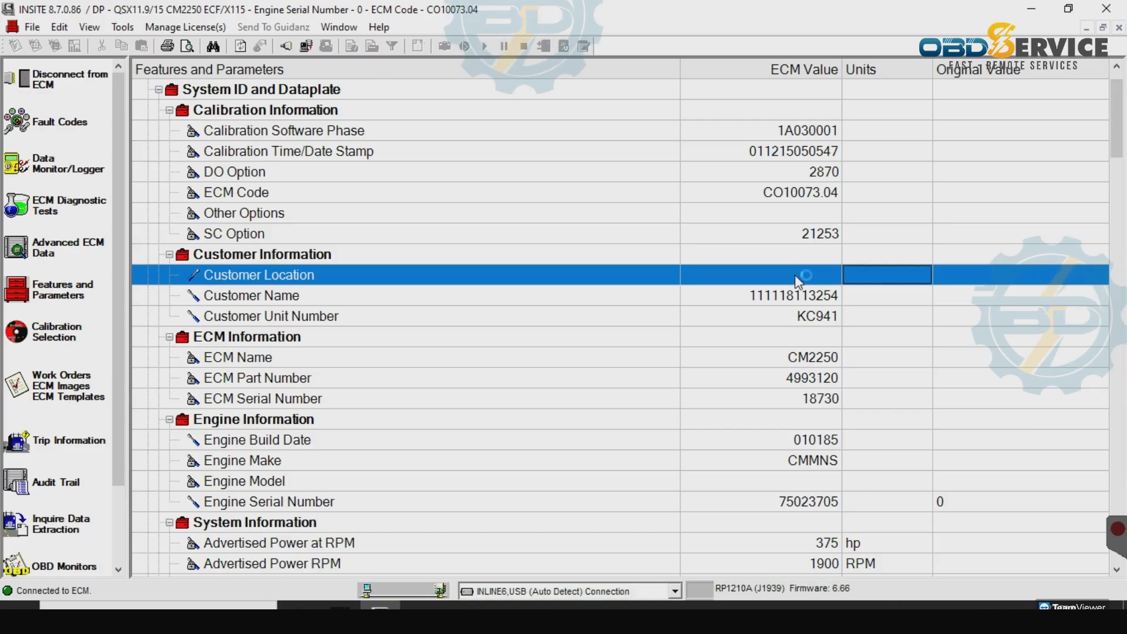
key("BackSpace")
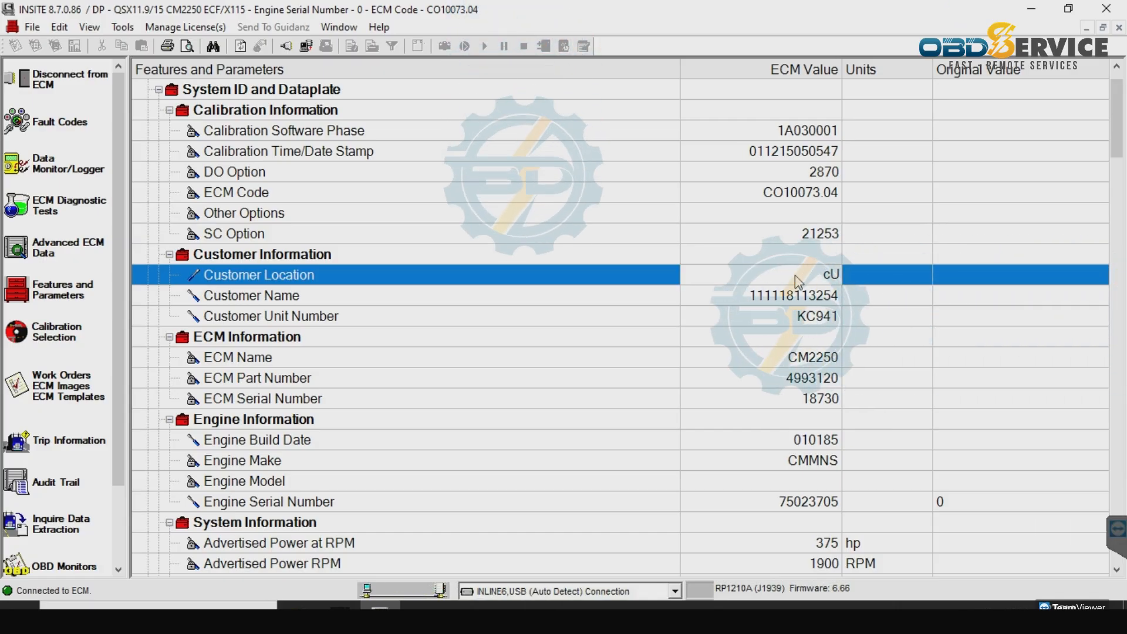
type("Cummin")
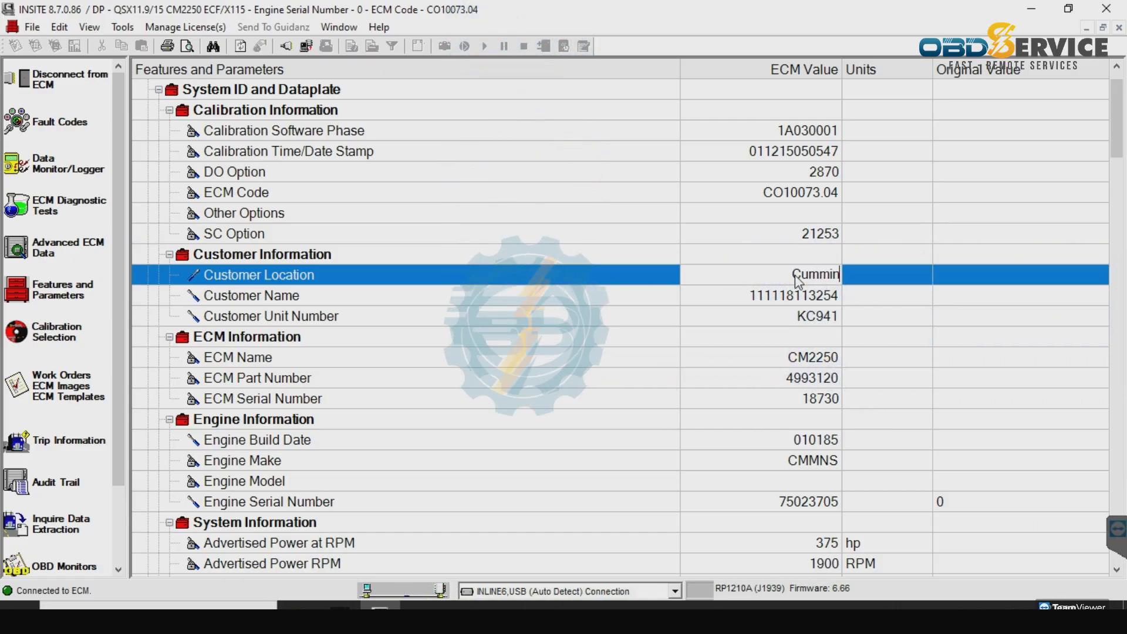
type("s Korea**")
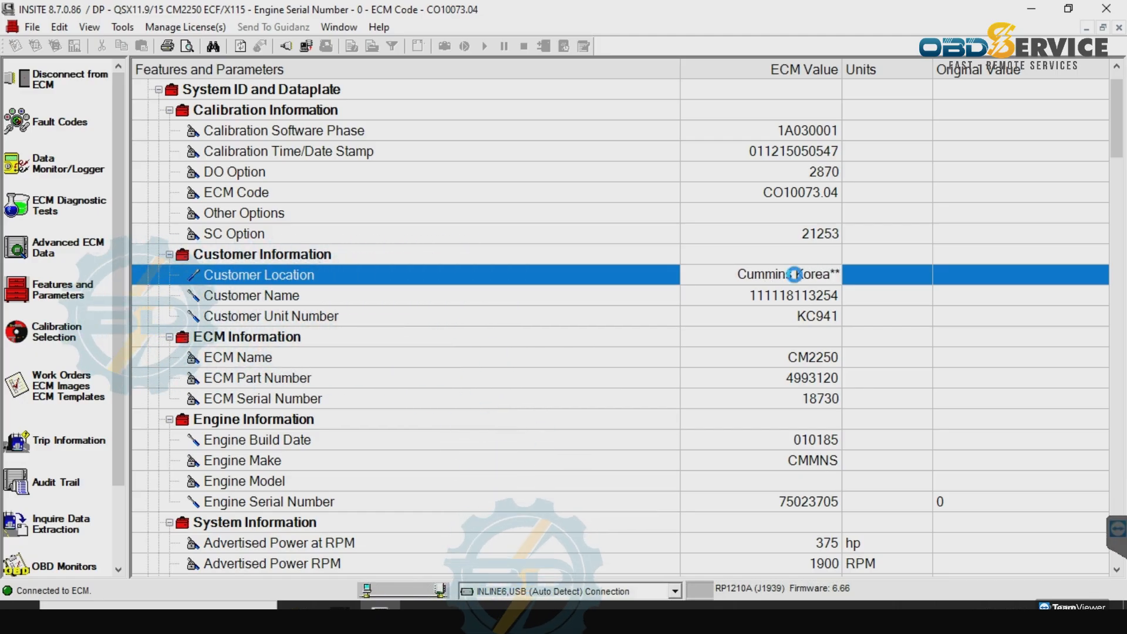
key("Return")
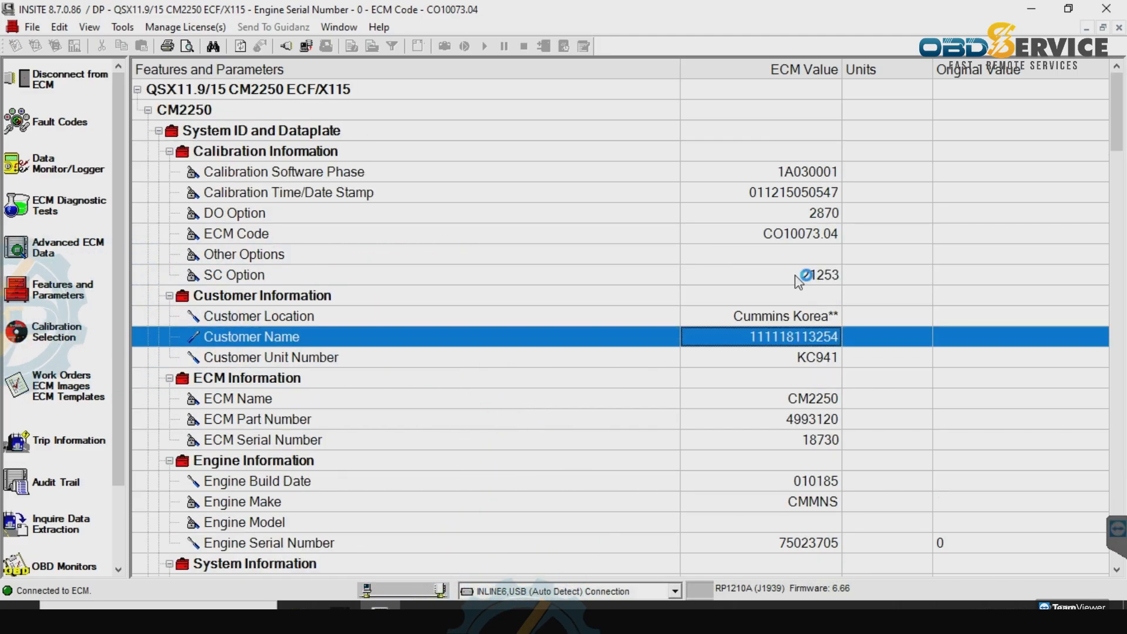
scroll(795, 274, "down", 2)
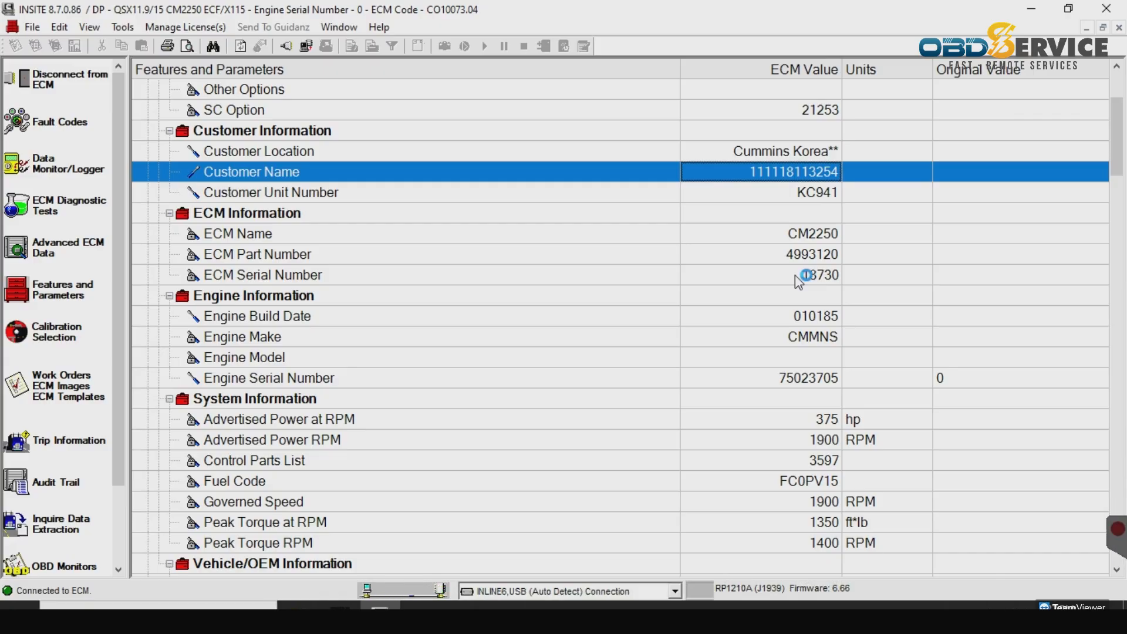
- Send the pending parameter changes to the ECM, confirming the key-off and key-on prompts
left_click(798, 277)
mouse_move(744, 231)
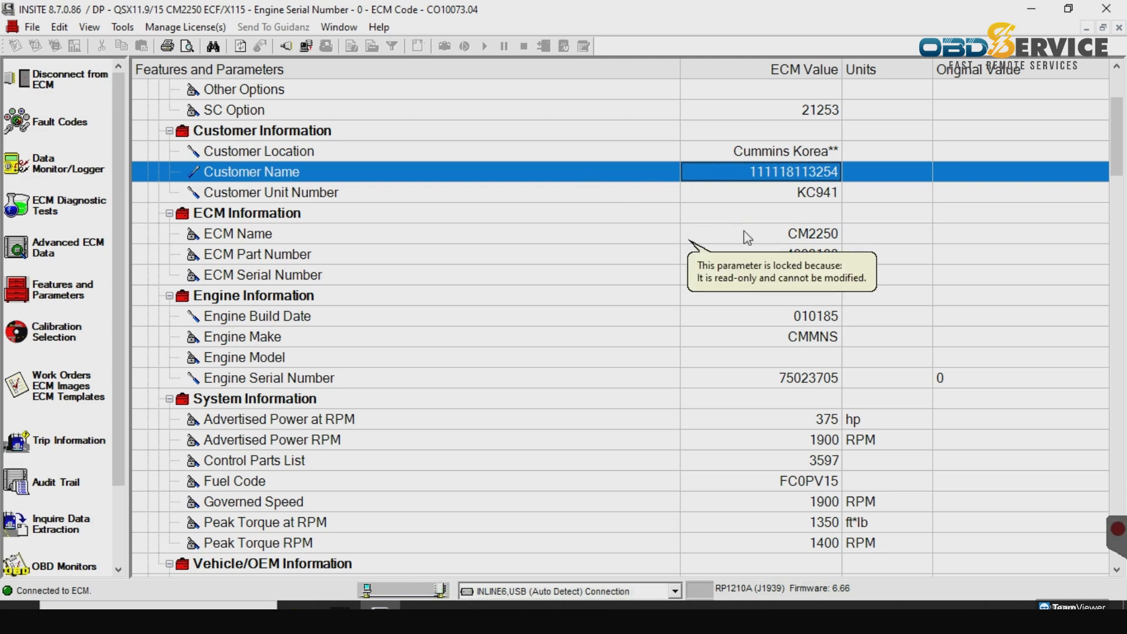
left_click(305, 48)
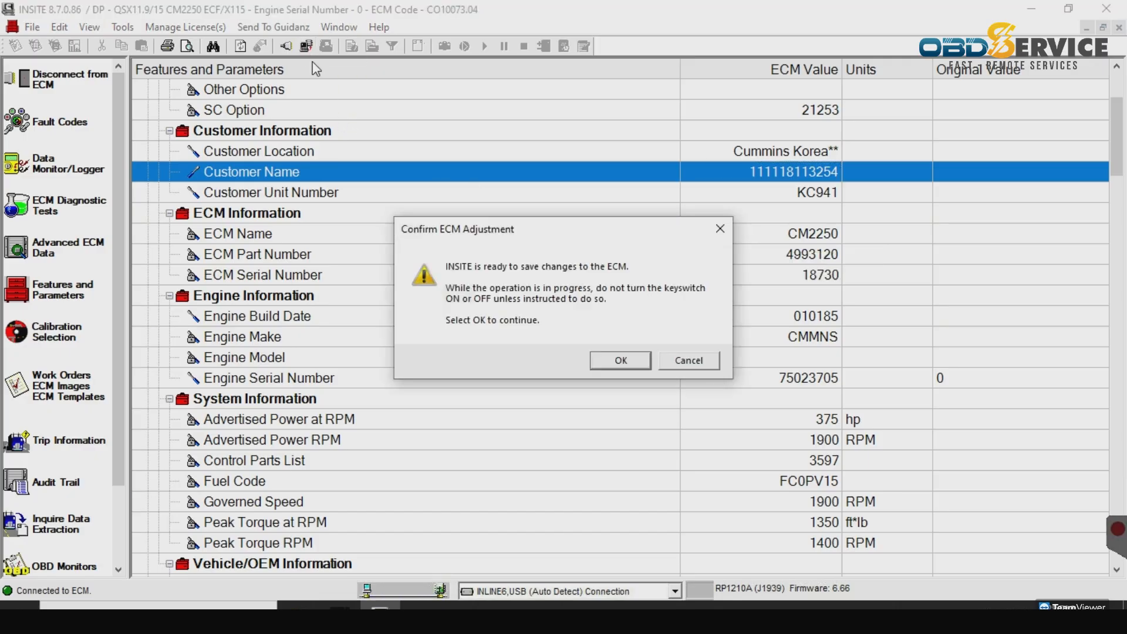
left_click(612, 359)
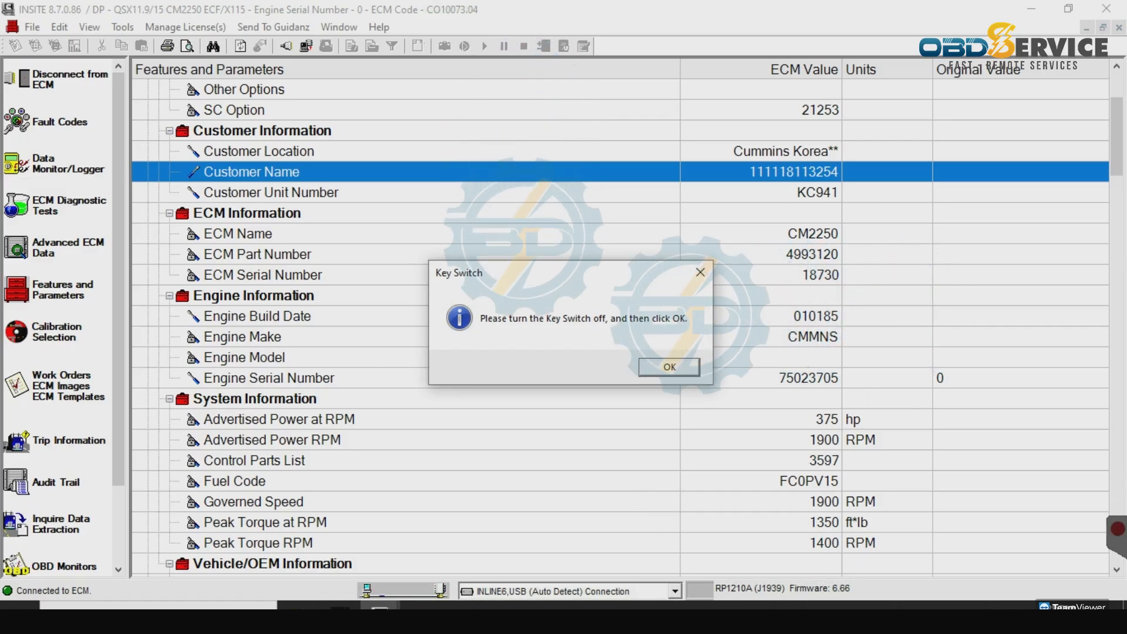
left_click(673, 368)
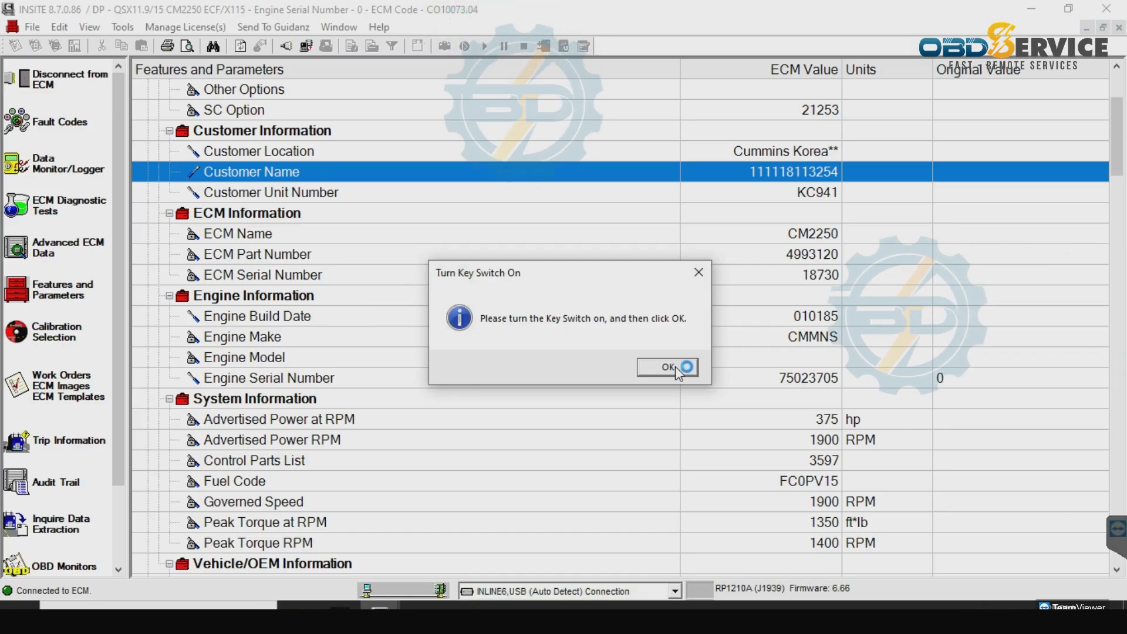
left_click(675, 366)
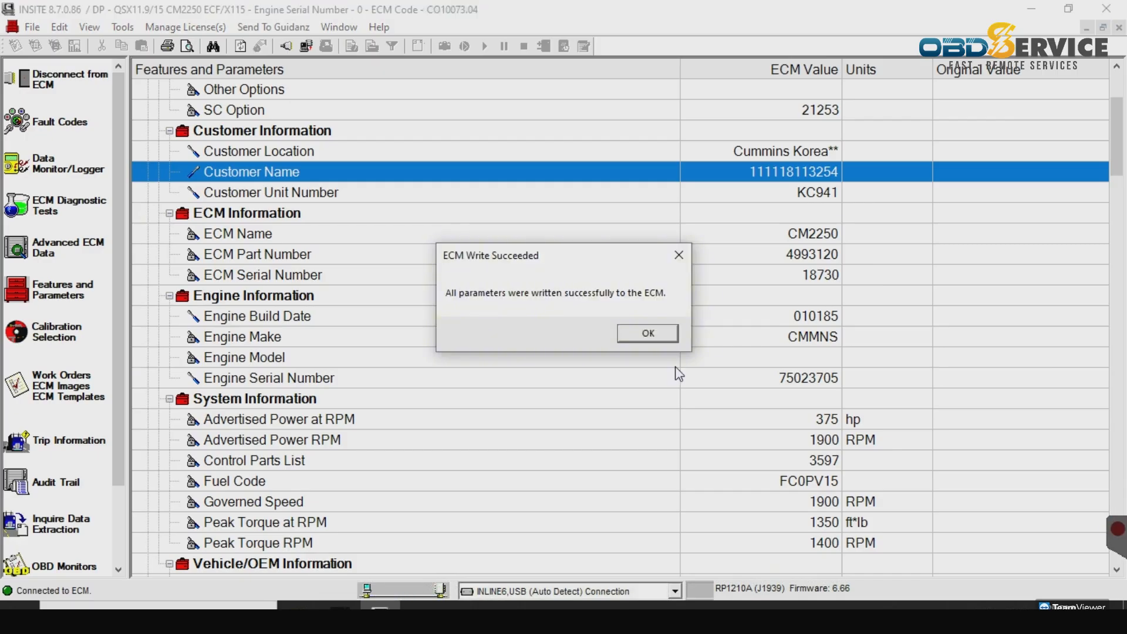
- Dismiss the write-succeeded message and show the ECM's fault codes
left_click(656, 335)
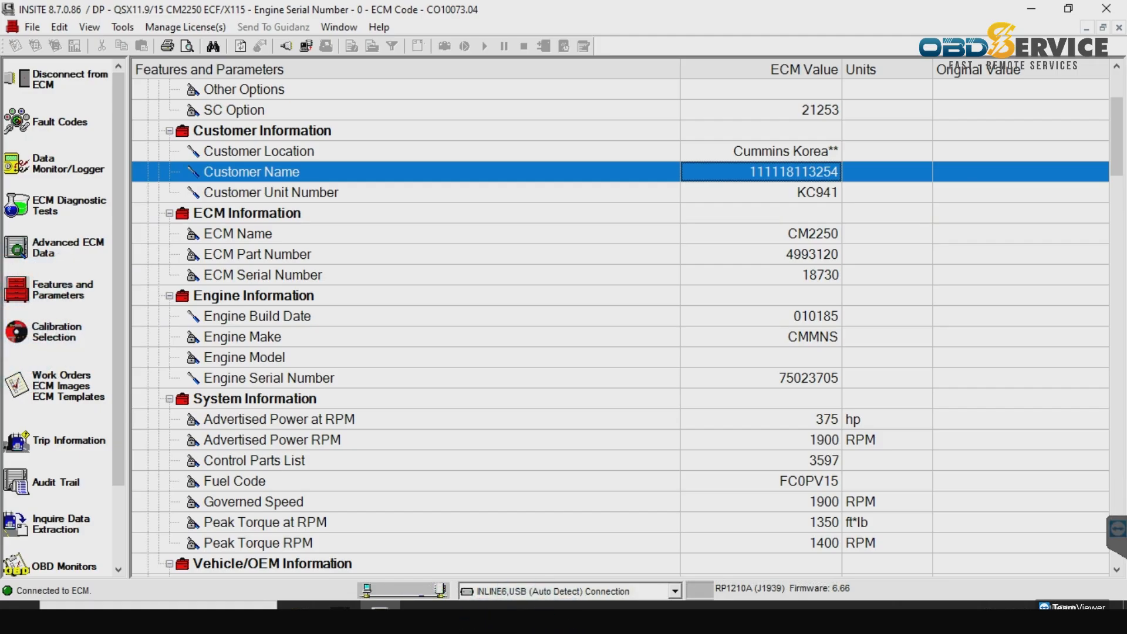
left_click(73, 145)
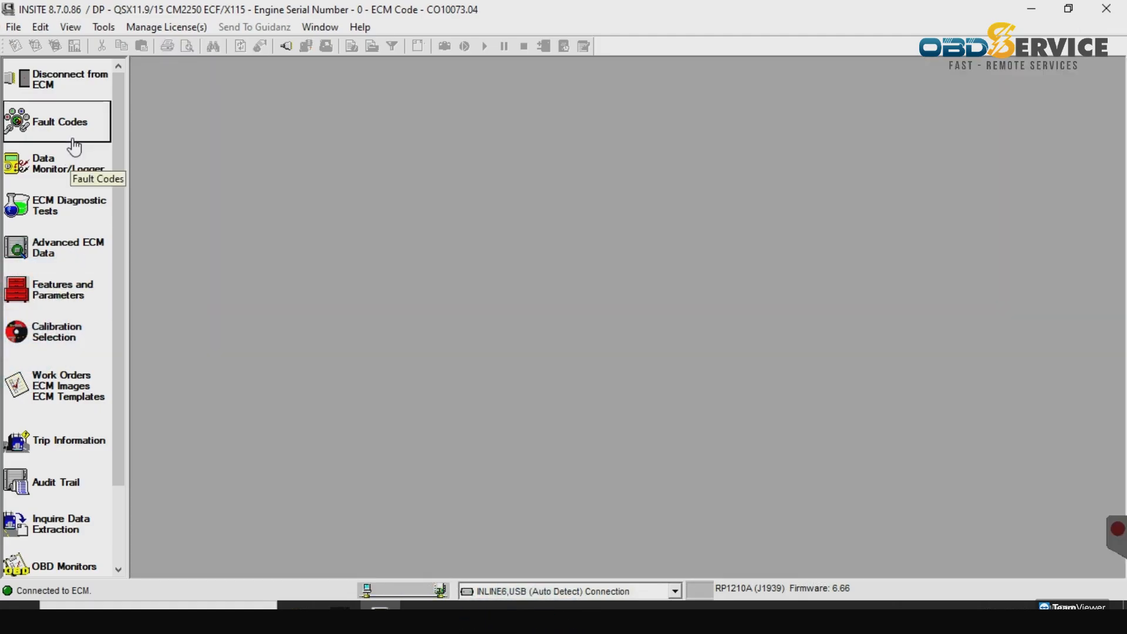